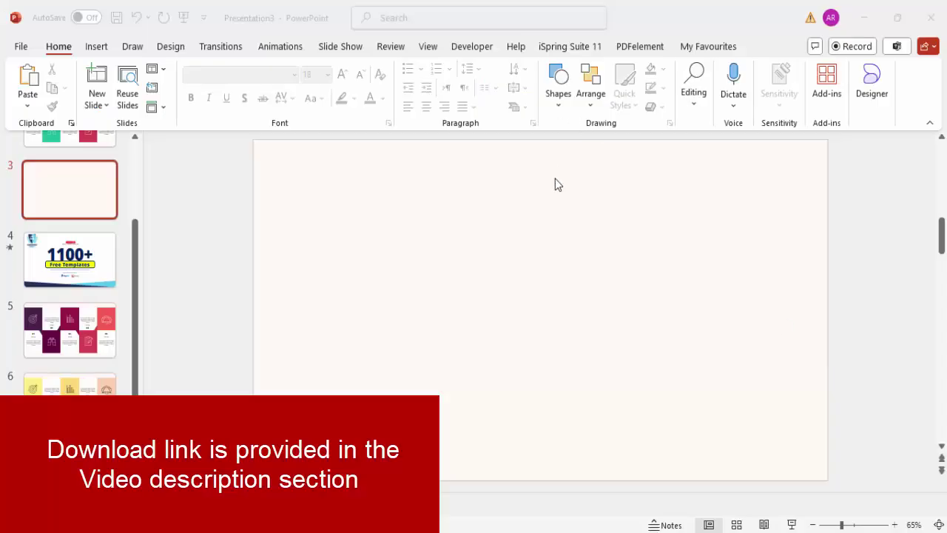
# - Turn on slide guides and place a plain rectangle on the slide
pyautogui.click(429, 45)
pyautogui.click(298, 106)
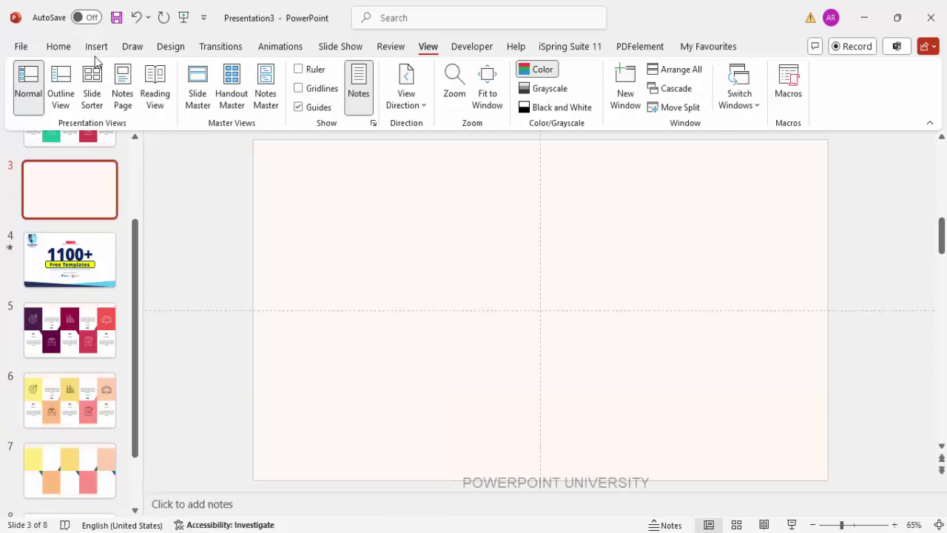
pyautogui.click(95, 51)
pyautogui.click(308, 104)
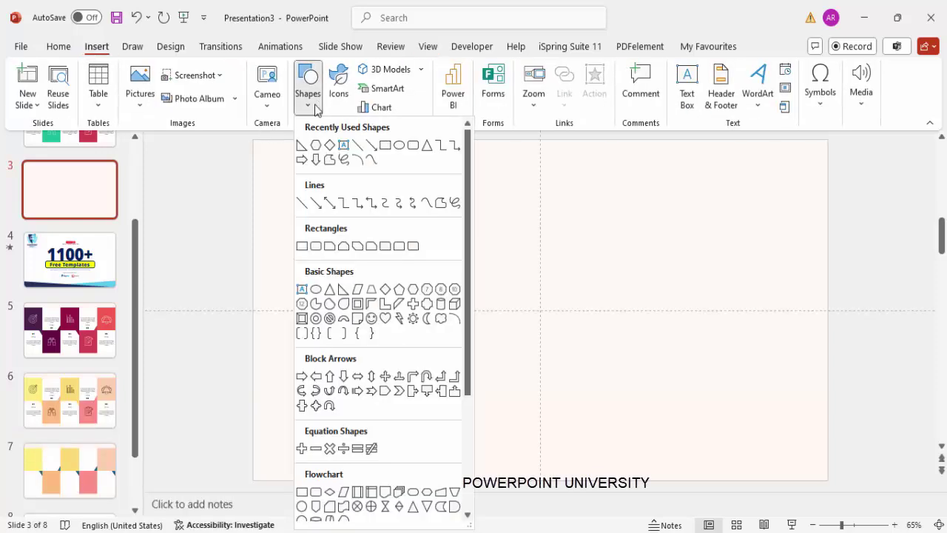
pyautogui.click(302, 247)
pyautogui.click(387, 205)
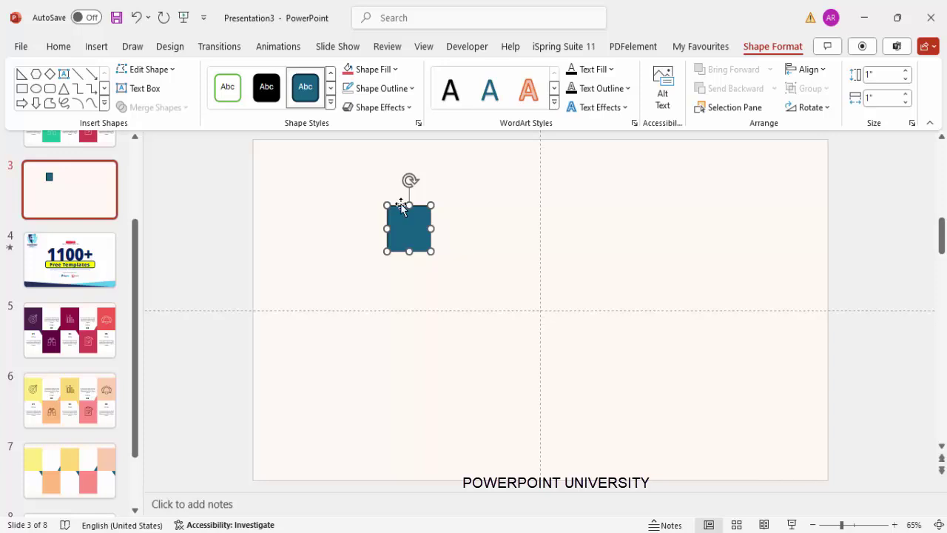
# - Size the rectangle to 3.15" high and 2.67" wide
pyautogui.click(877, 77)
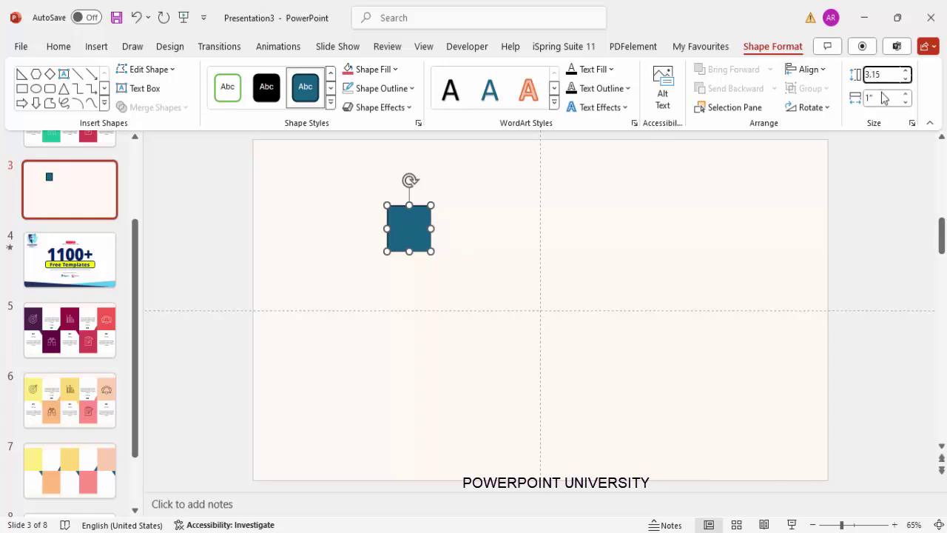
pyautogui.write('3.15')
pyautogui.press('Return')
pyautogui.click(885, 100)
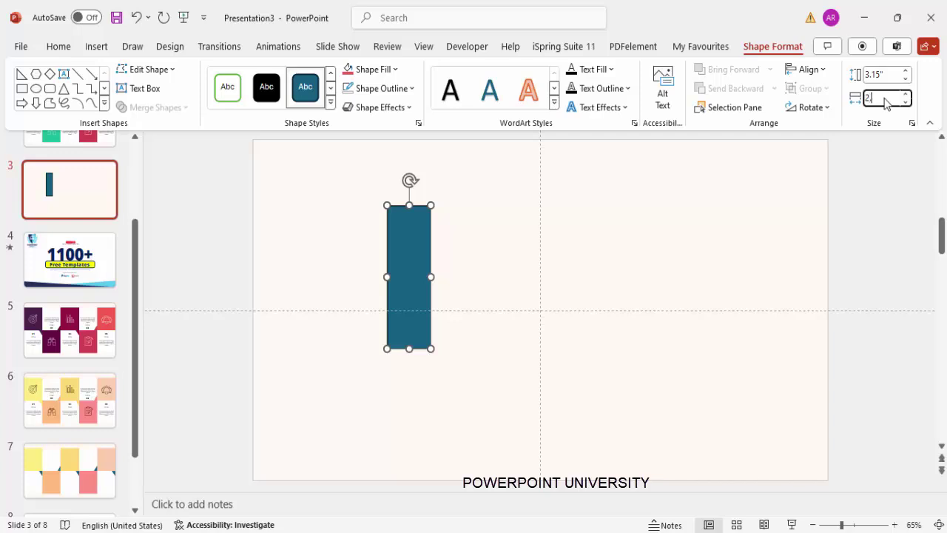
pyautogui.press('Return')
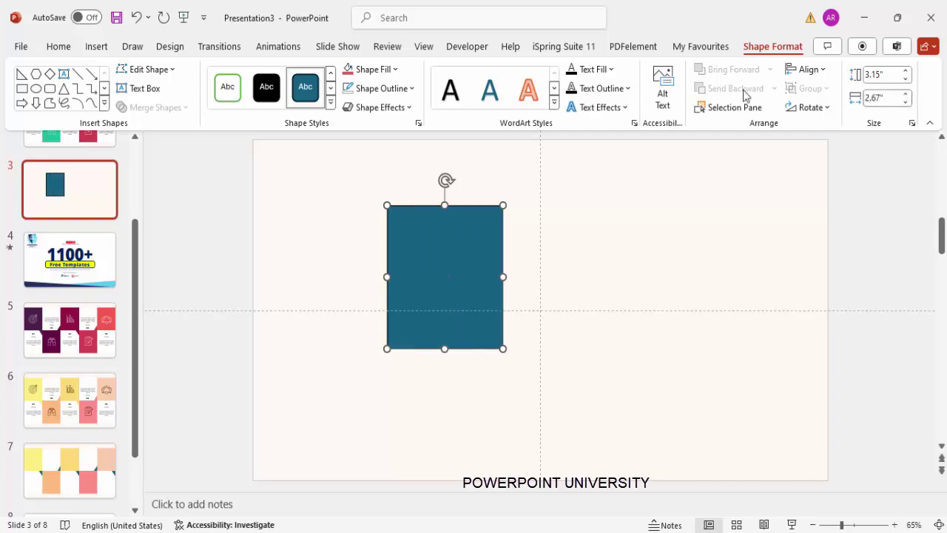
# - Remove the rectangle's outline and move it to the slide's top-left corner
pyautogui.click(378, 88)
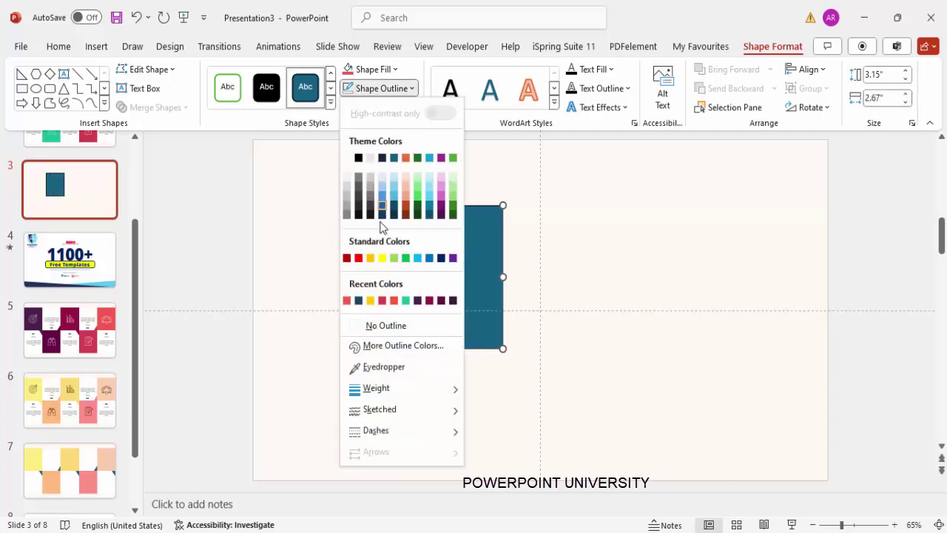
pyautogui.click(386, 325)
pyautogui.moveTo(425, 301); pyautogui.dragTo(335, 231)
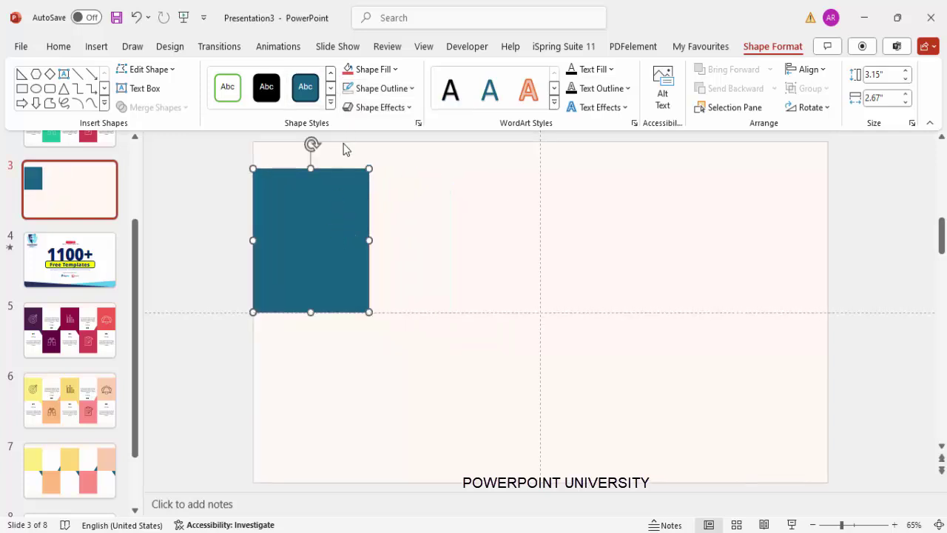
# - Add a light grey copy below the blue rectangle, then duplicate the pair to the right
pyautogui.moveTo(347, 178); pyautogui.dragTo(454, 214)
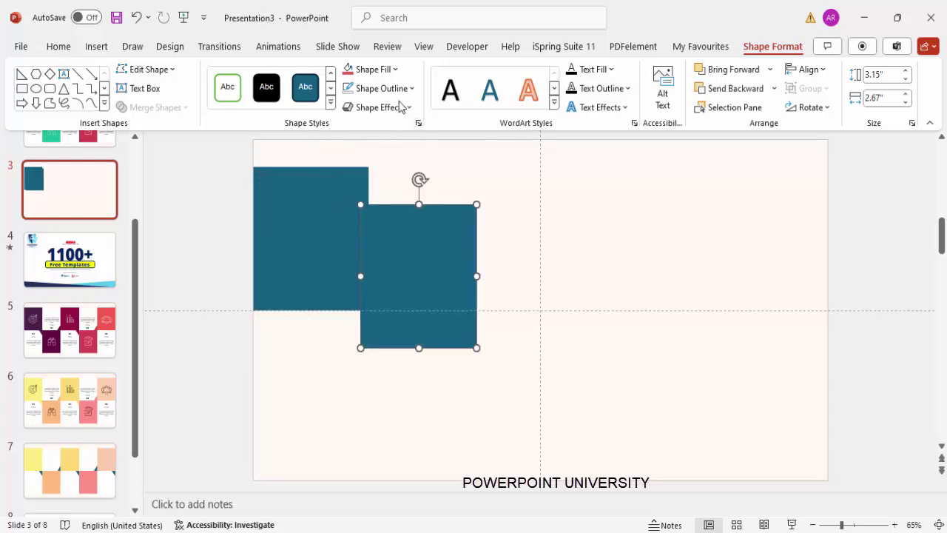
pyautogui.click(365, 71)
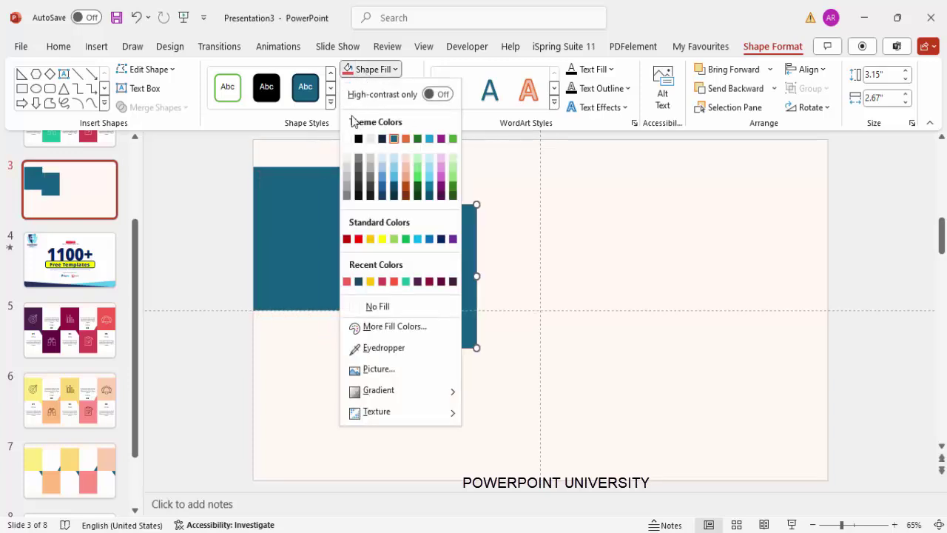
pyautogui.click(346, 168)
pyautogui.moveTo(424, 304); pyautogui.dragTo(338, 374)
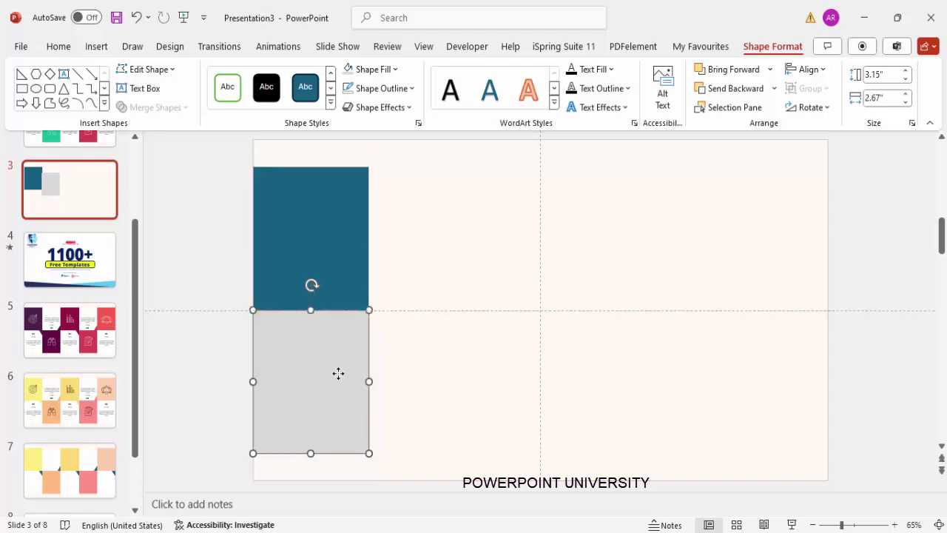
pyautogui.keyDown('shift'); pyautogui.click(342, 260); pyautogui.keyUp('shift')
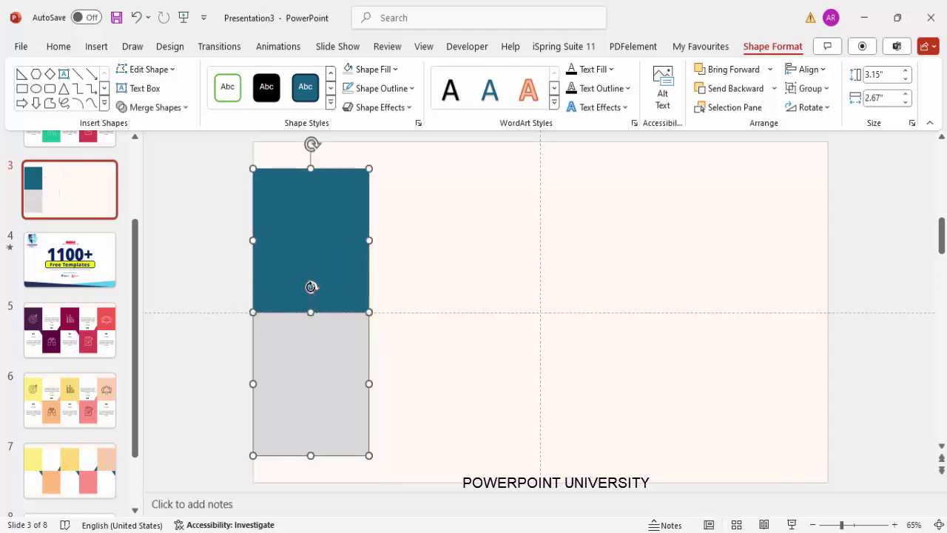
pyautogui.moveTo(321, 267); pyautogui.dragTo(426, 265)
# - Recolour the tiles: top-right very light grey, bottom-right crimson, top-left green
pyautogui.click(584, 383)
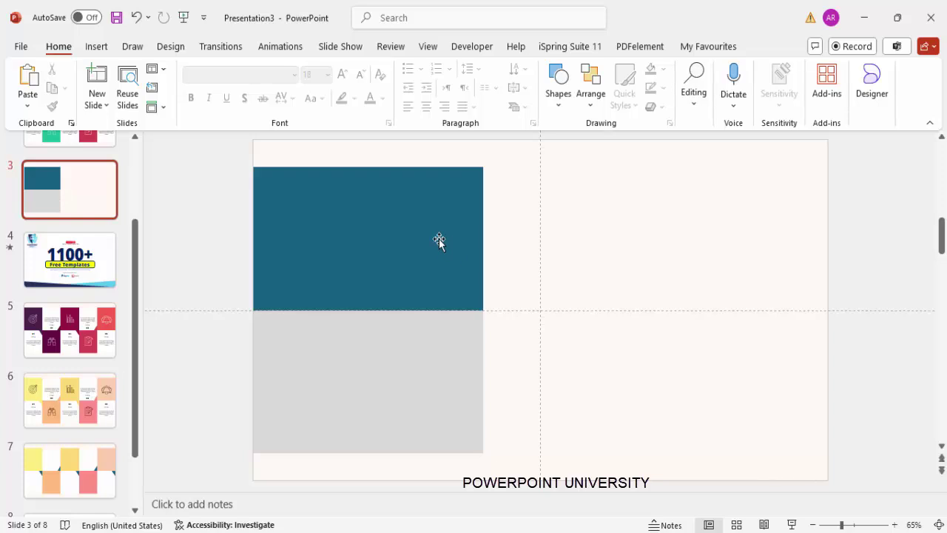
pyautogui.click(406, 205)
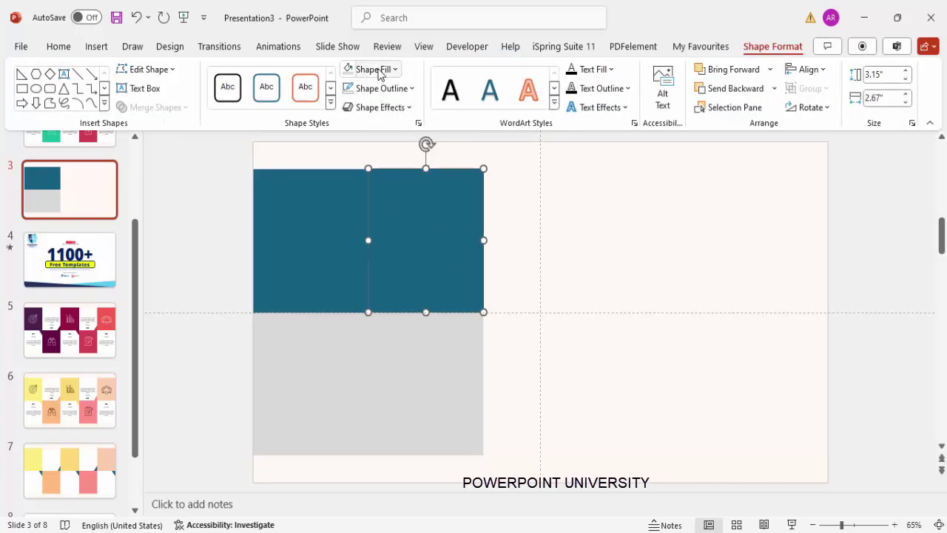
pyautogui.click(378, 70)
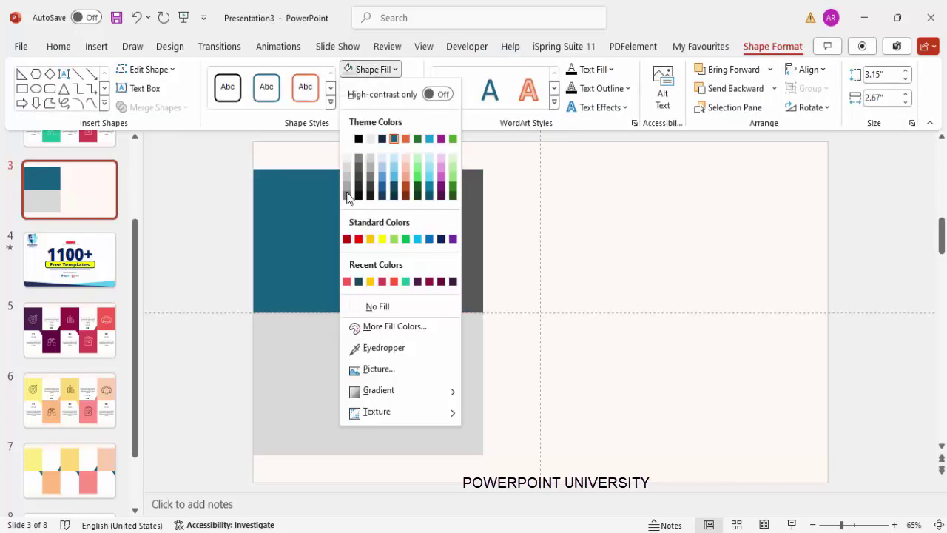
pyautogui.click(348, 160)
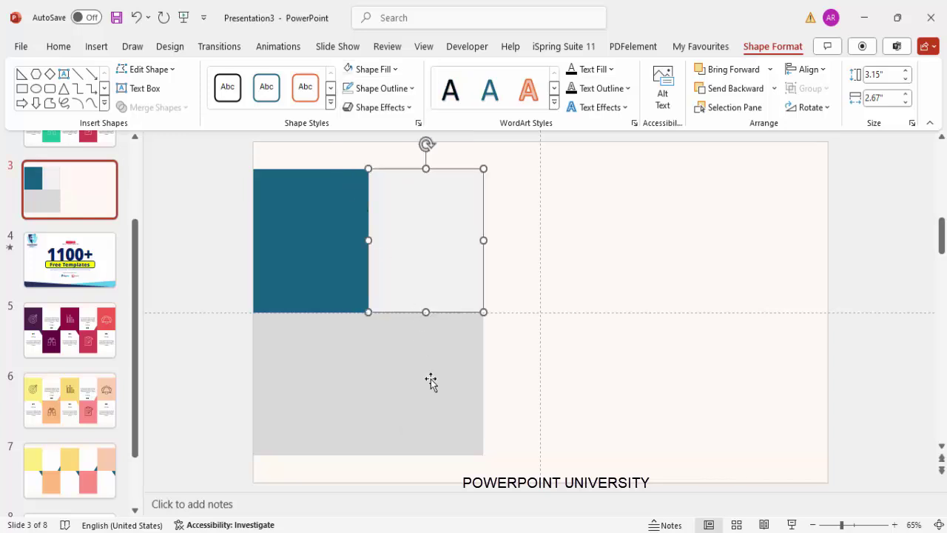
pyautogui.click(430, 381)
pyautogui.click(376, 70)
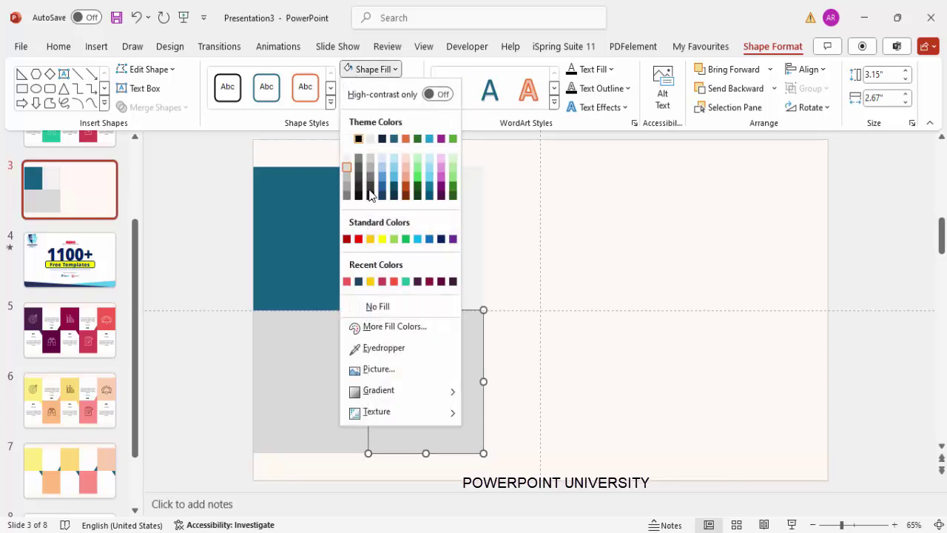
pyautogui.click(382, 281)
pyautogui.click(299, 223)
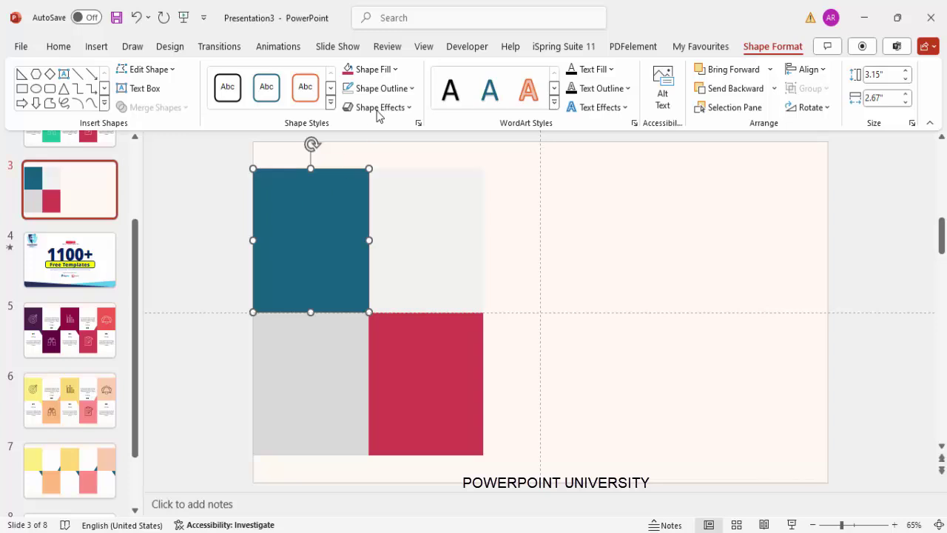
pyautogui.click(368, 69)
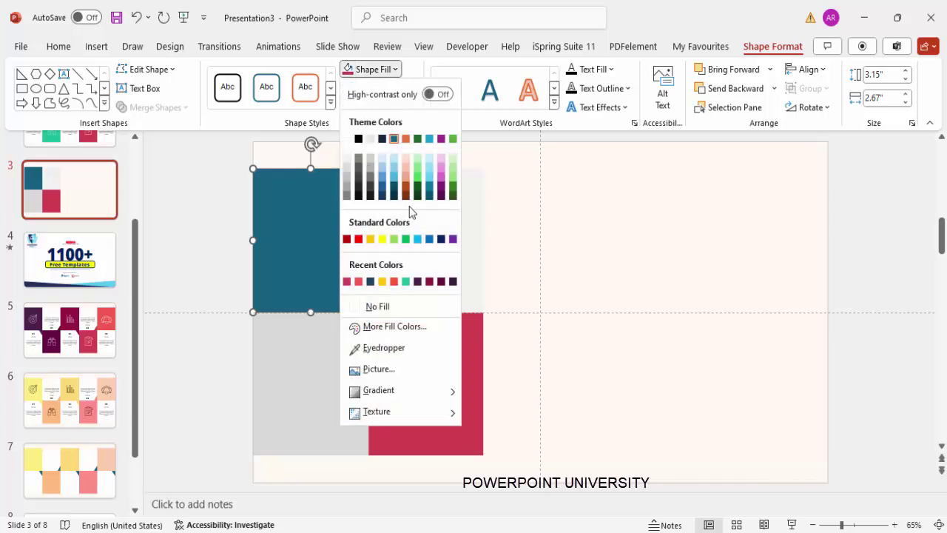
pyautogui.click(405, 281)
pyautogui.click(672, 311)
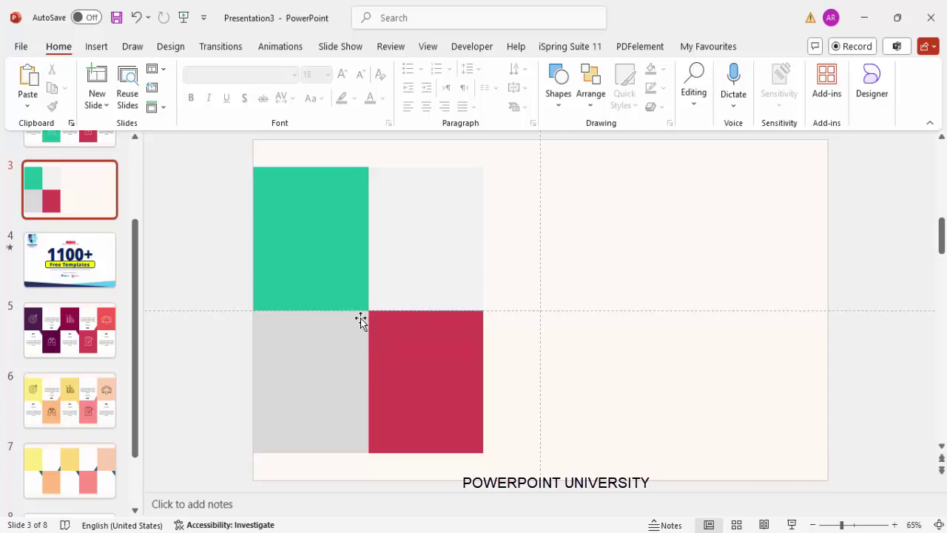
# - Draw a small borderless right triangle against the crimson tile's left edge, zoomed in
pyautogui.click(97, 47)
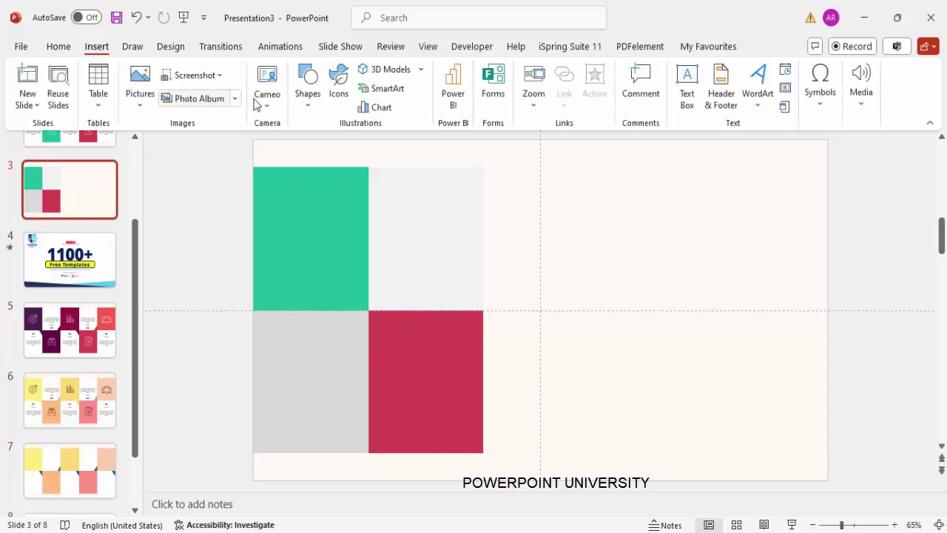
pyautogui.click(308, 87)
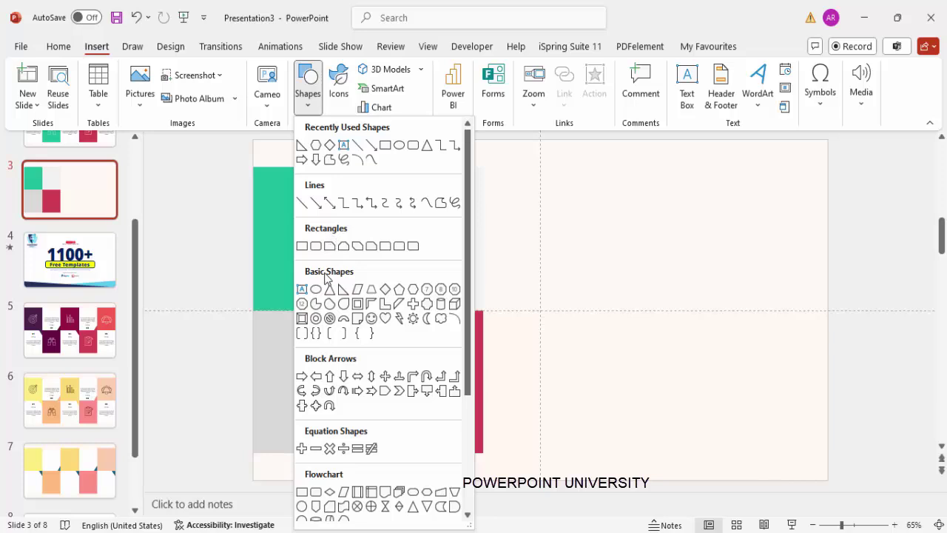
pyautogui.click(342, 290)
pyautogui.moveTo(356, 326); pyautogui.dragTo(358, 344)
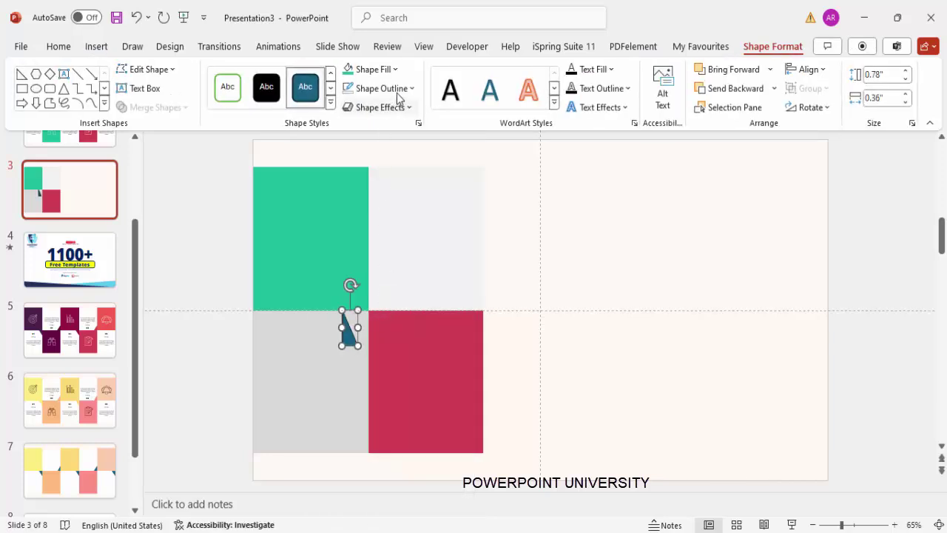
pyautogui.click(397, 93)
pyautogui.click(403, 329)
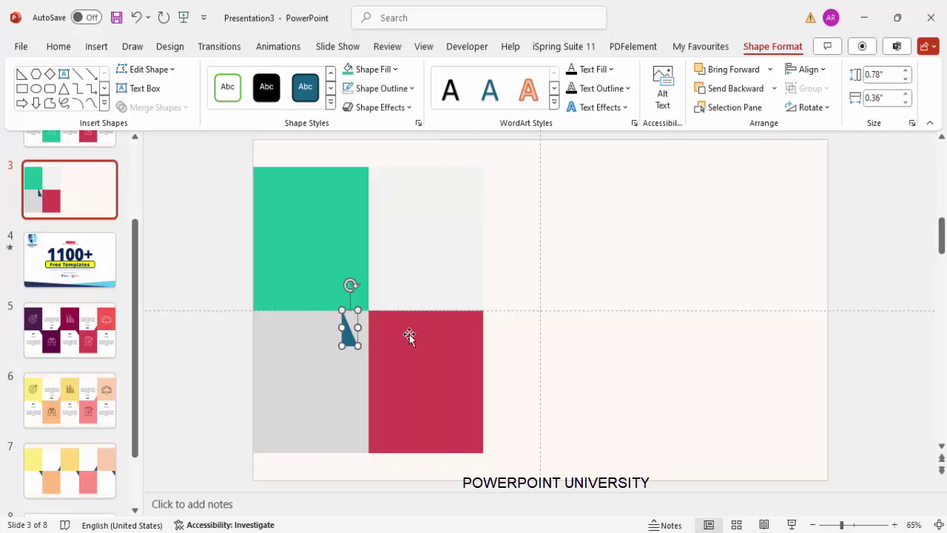
pyautogui.click(860, 524)
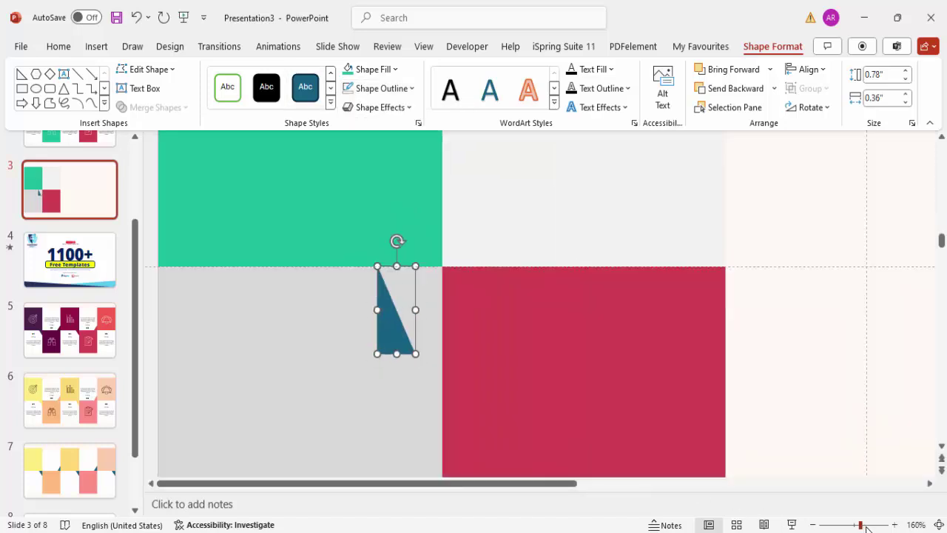
pyautogui.click(867, 526)
pyautogui.moveTo(480, 344); pyautogui.dragTo(498, 332)
# - Flip the triangle vertically and horizontally, then nudge it into the gap beside the red tile
pyautogui.click(812, 108)
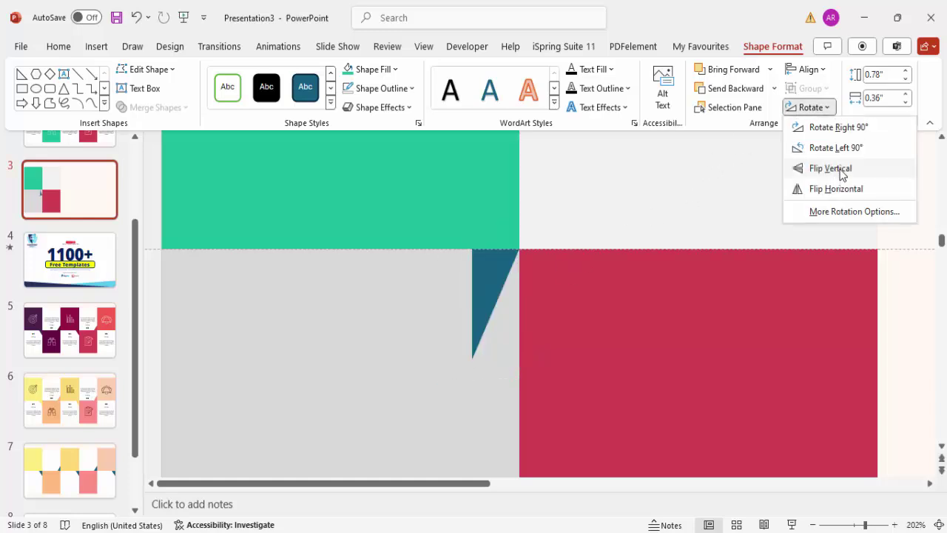
pyautogui.click(841, 173)
pyautogui.click(813, 109)
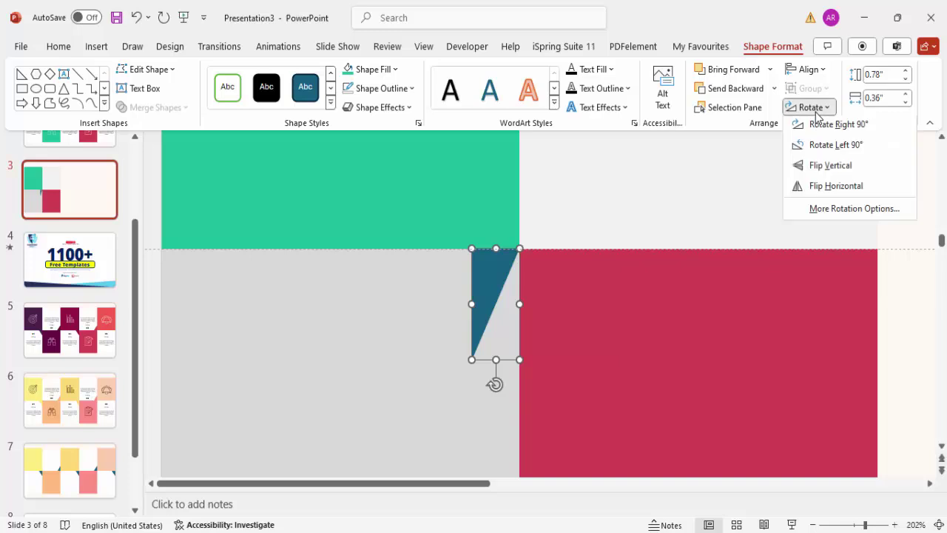
pyautogui.click(838, 191)
pyautogui.moveTo(508, 284); pyautogui.dragTo(506, 282)
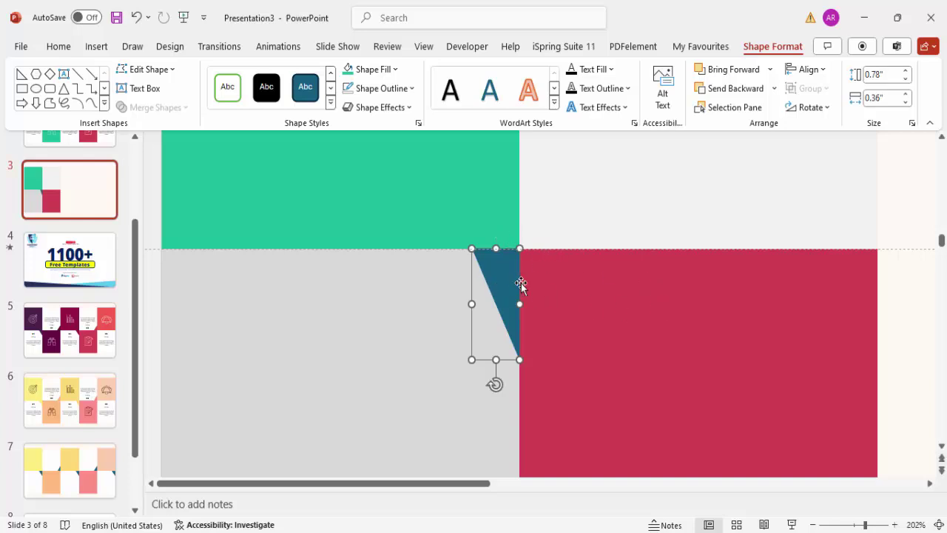
# - Copy the triangle, flip it vertically, and set it at the crimson tile's top-right corner
pyautogui.click(548, 269)
pyautogui.click(507, 274)
pyautogui.moveTo(506, 272); pyautogui.dragTo(861, 171)
pyautogui.click(814, 107)
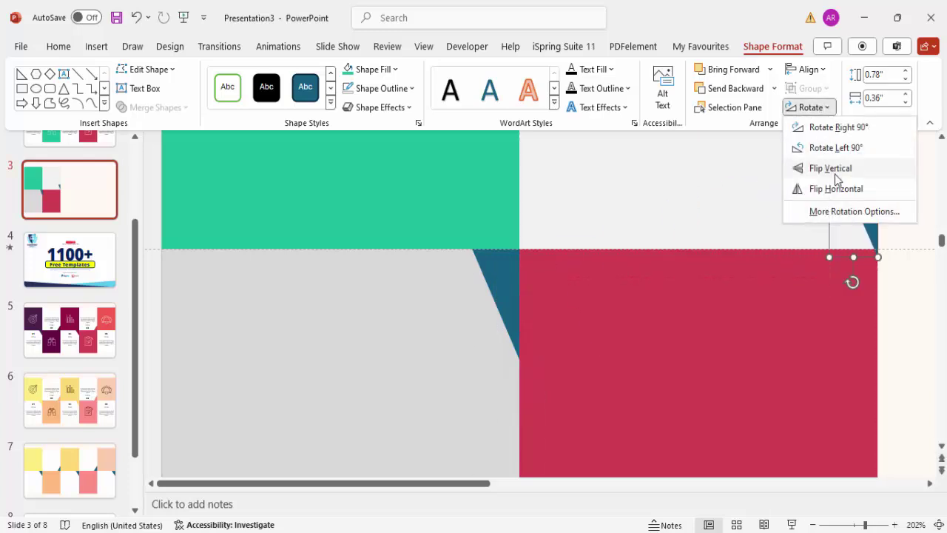
pyautogui.click(835, 178)
pyautogui.moveTo(858, 219); pyautogui.dragTo(862, 217)
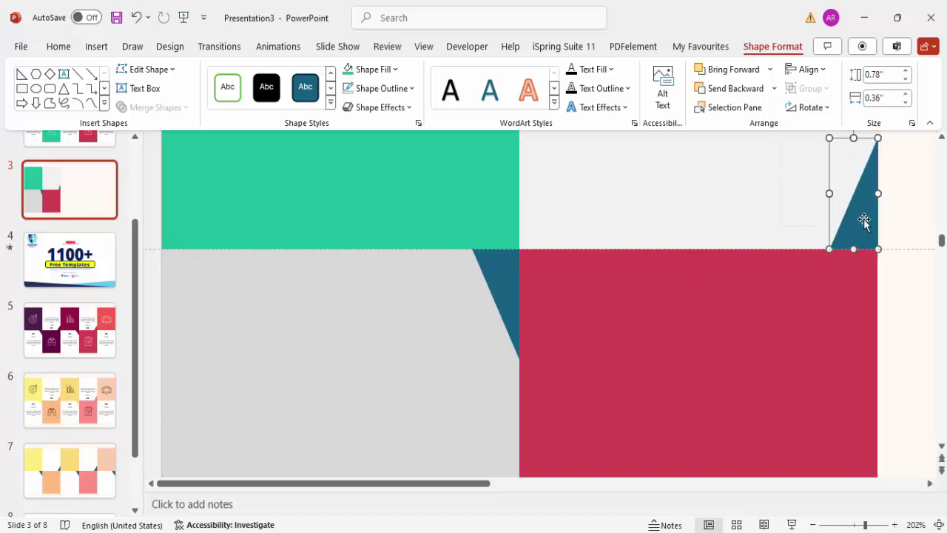
pyautogui.click(938, 524)
pyautogui.click(337, 256)
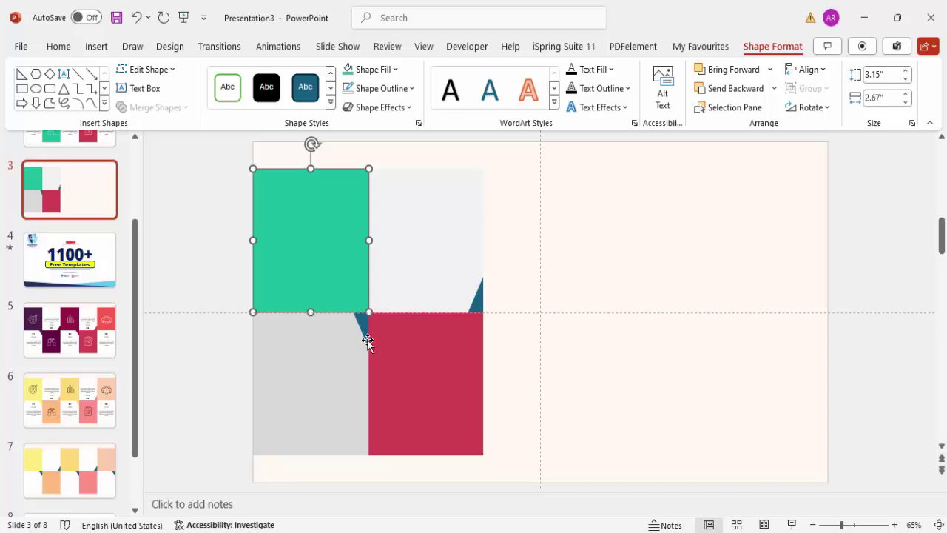
# - Union the green tile with its triangle and bring the merged shape to front
pyautogui.keyDown('shift'); pyautogui.click(361, 323); pyautogui.keyUp('shift')
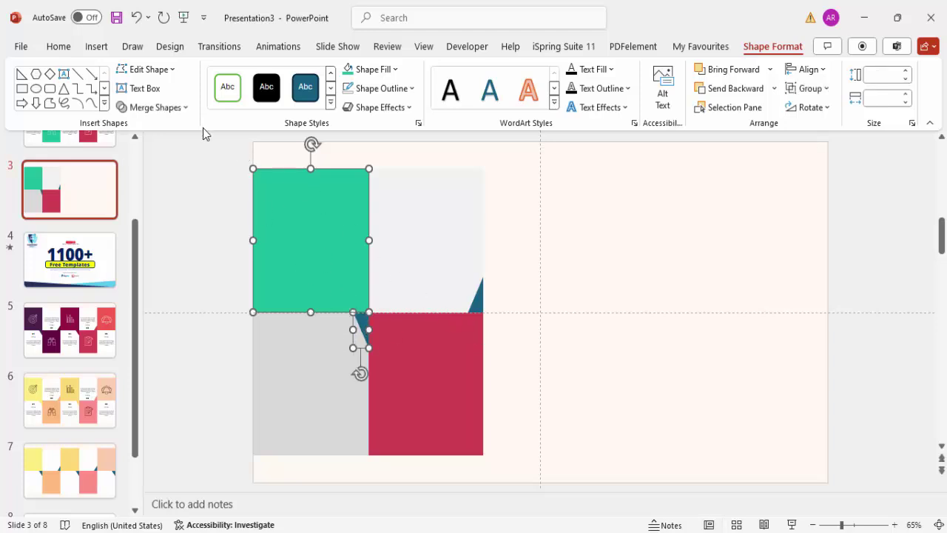
pyautogui.click(168, 109)
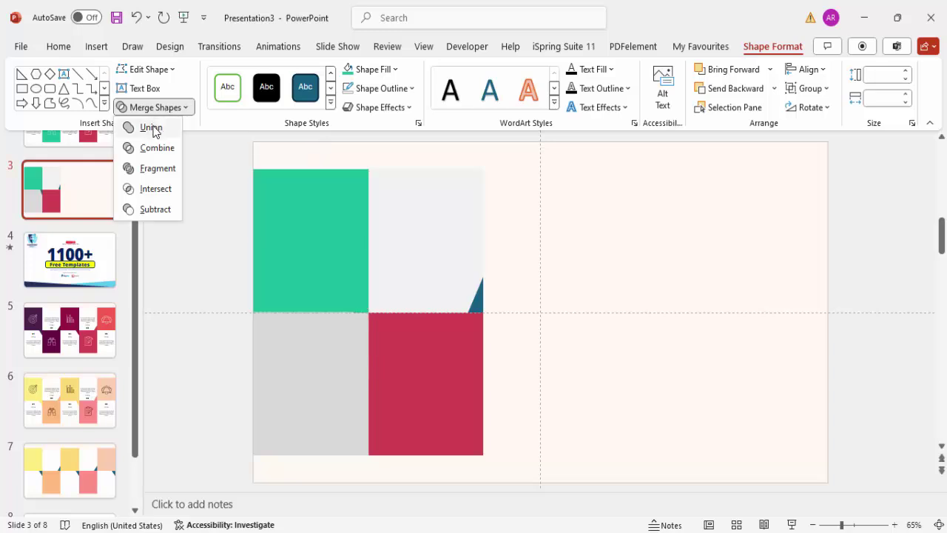
pyautogui.click(151, 128)
pyautogui.click(770, 69)
pyautogui.click(739, 108)
pyautogui.click(666, 274)
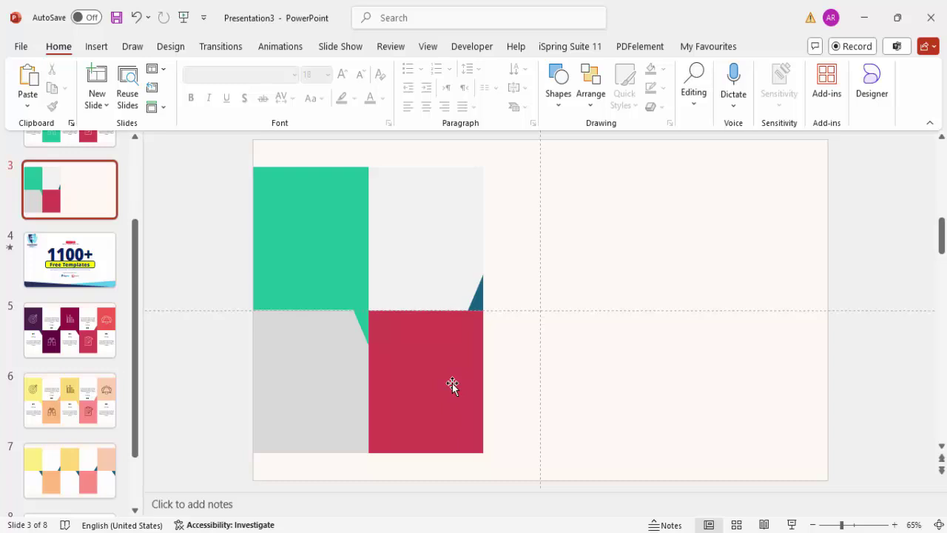
# - Union the red tile with the other dark triangle
pyautogui.click(452, 383)
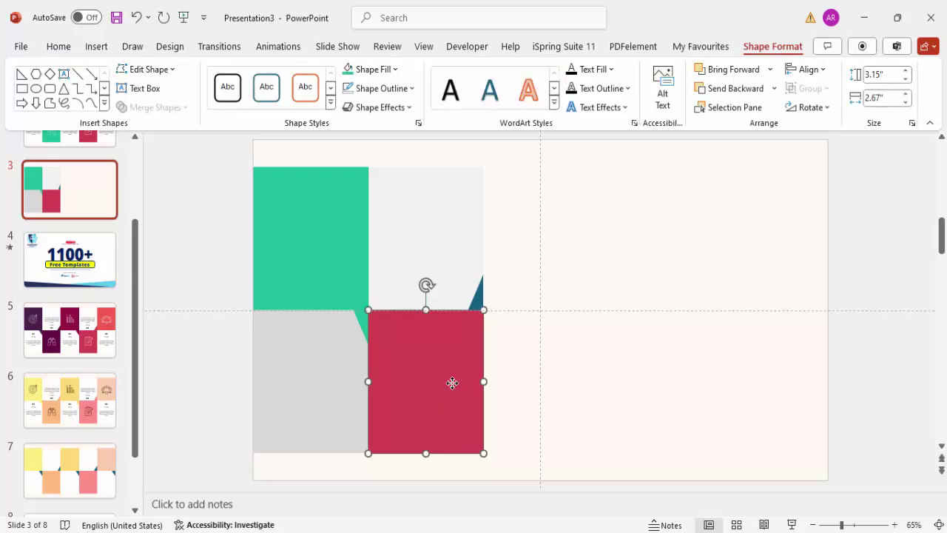
pyautogui.keyDown('shift'); pyautogui.click(478, 298); pyautogui.keyUp('shift')
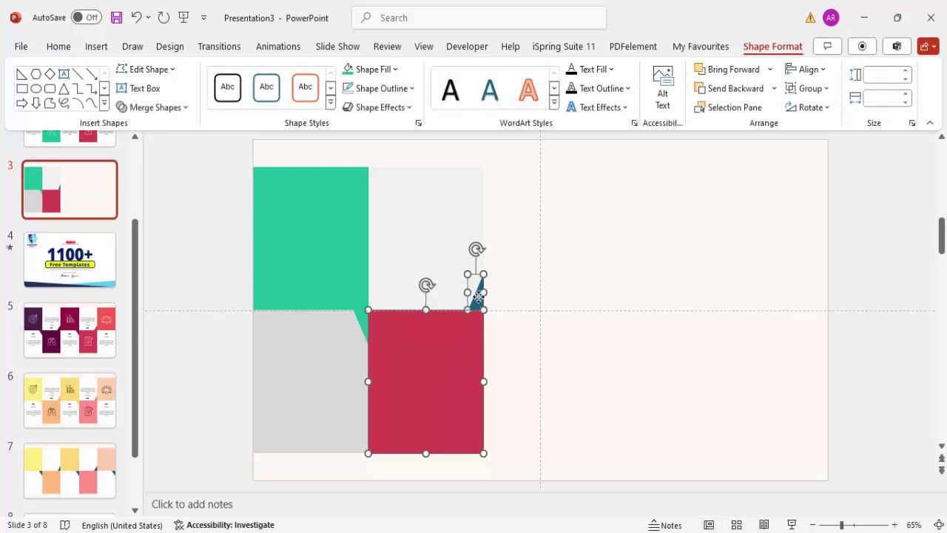
pyautogui.click(168, 108)
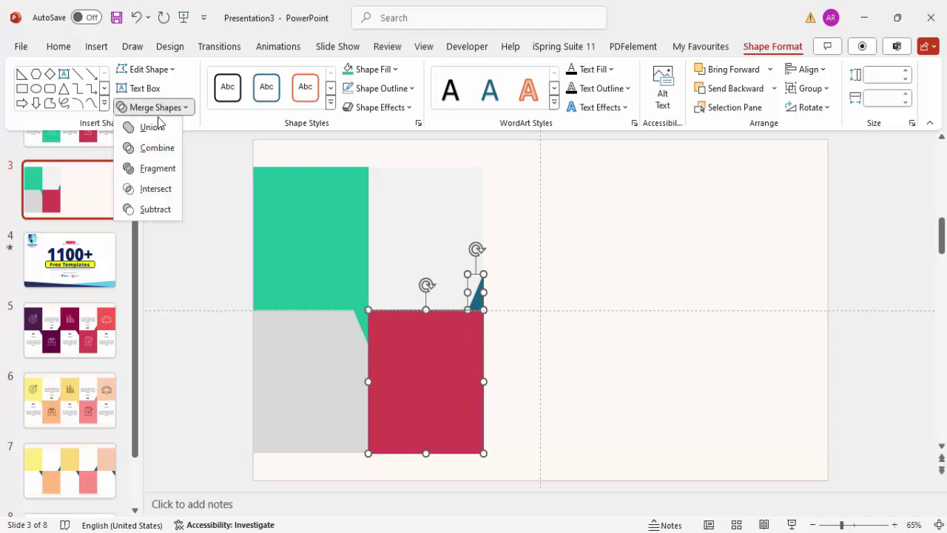
pyautogui.click(151, 128)
pyautogui.click(515, 245)
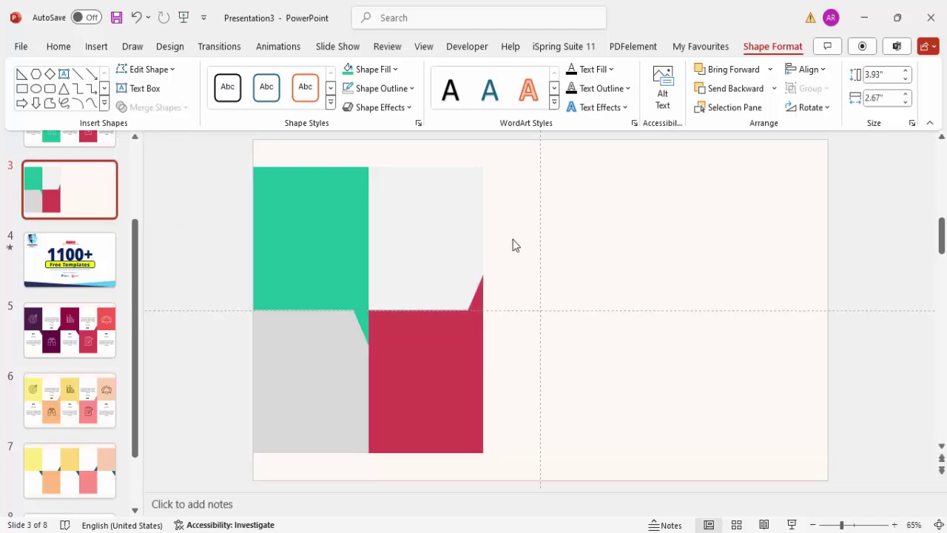
# - Duplicate the whole tile block to the right, then copy a green/grey pair to the far right
pyautogui.moveTo(205, 151); pyautogui.dragTo(518, 510)
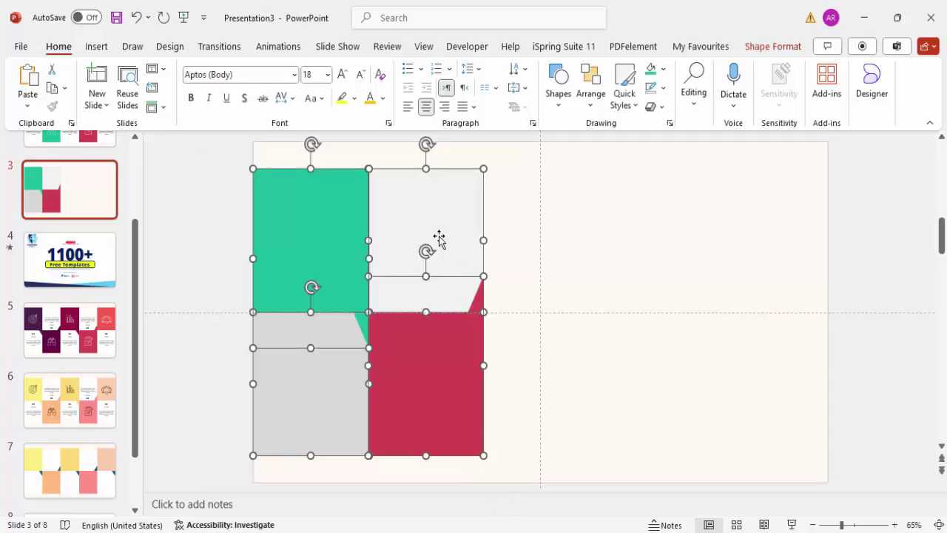
pyautogui.moveTo(439, 239); pyautogui.dragTo(679, 244)
pyautogui.click(768, 374)
pyautogui.click(569, 220)
pyautogui.keyDown('shift'); pyautogui.click(553, 370); pyautogui.keyUp('shift')
pyautogui.moveTo(543, 247); pyautogui.dragTo(765, 259)
pyautogui.click(869, 264)
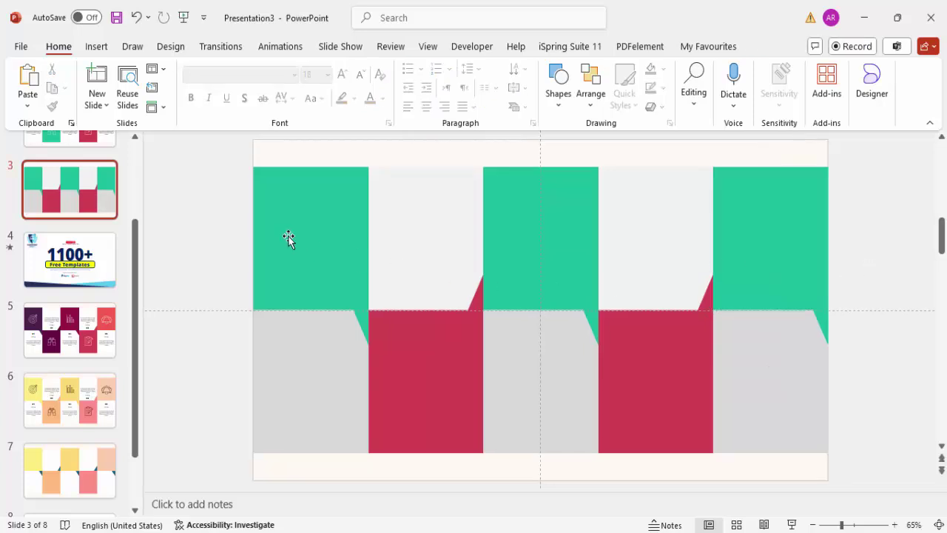
pyautogui.click(512, 259)
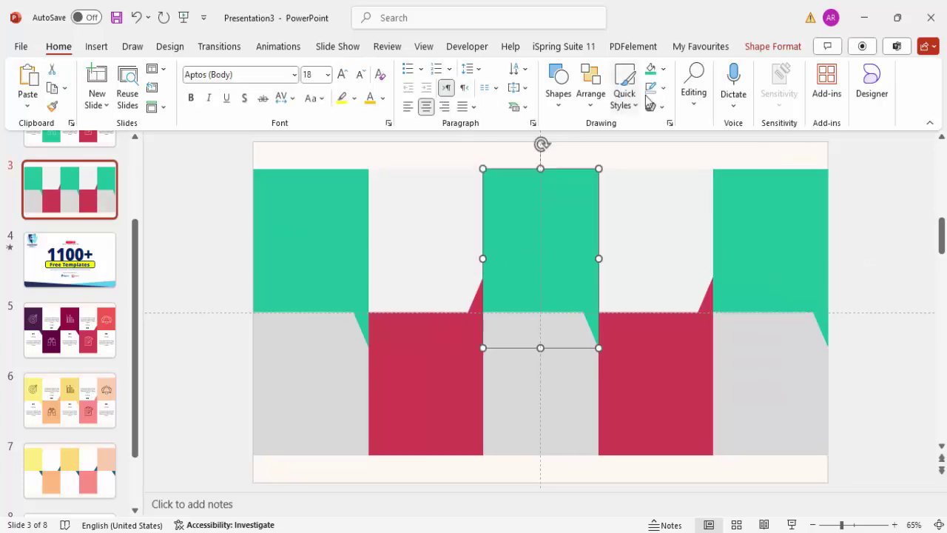
# - Recolour the middle shape coral, lower-right orange-red, and upper-right dark magenta
pyautogui.click(666, 72)
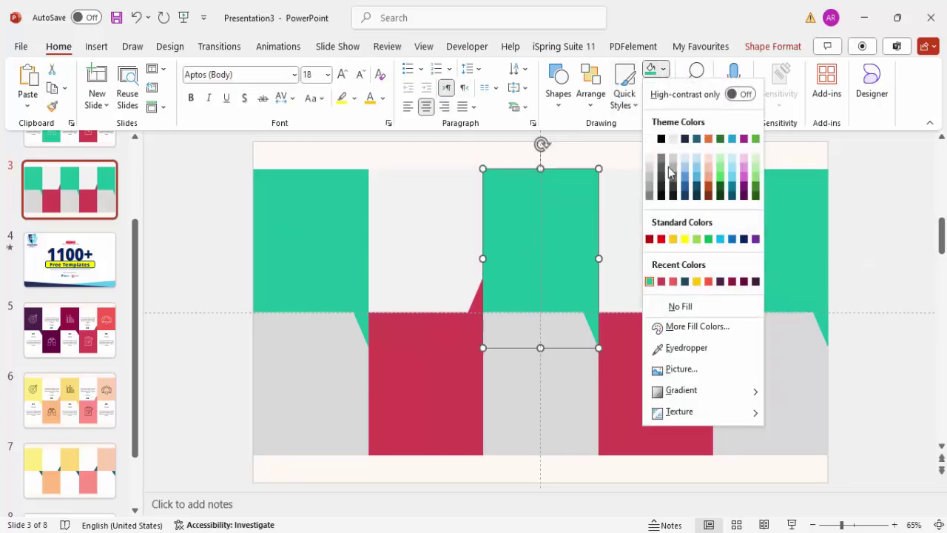
pyautogui.click(673, 281)
pyautogui.click(669, 363)
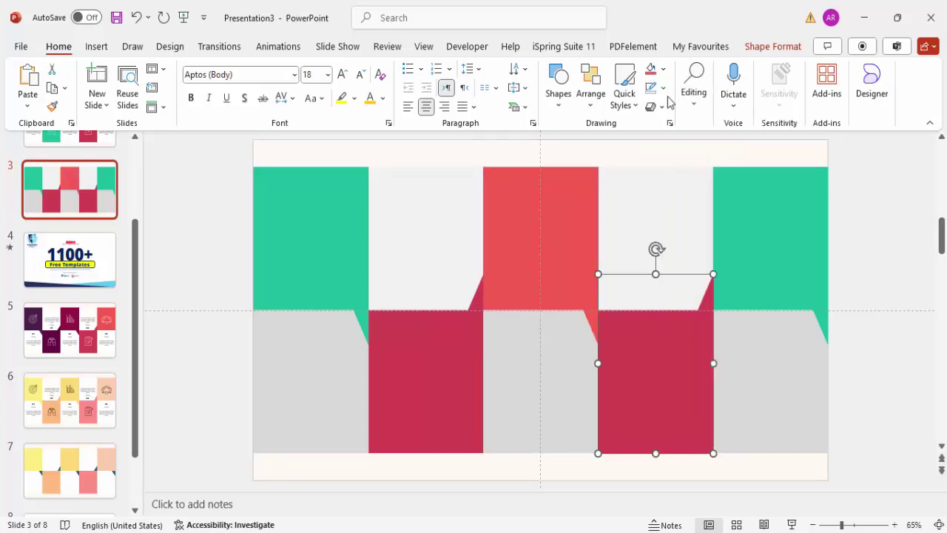
pyautogui.click(652, 68)
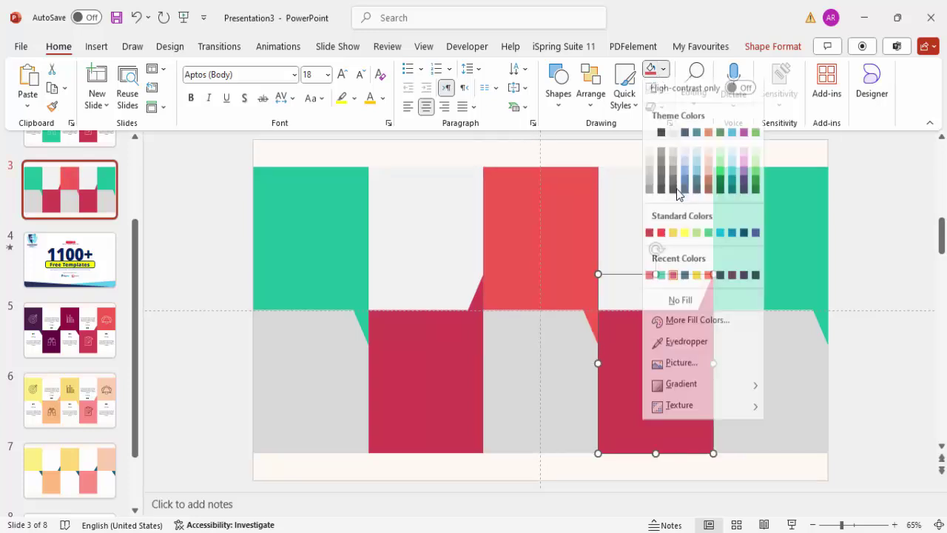
pyautogui.click(710, 280)
pyautogui.click(777, 259)
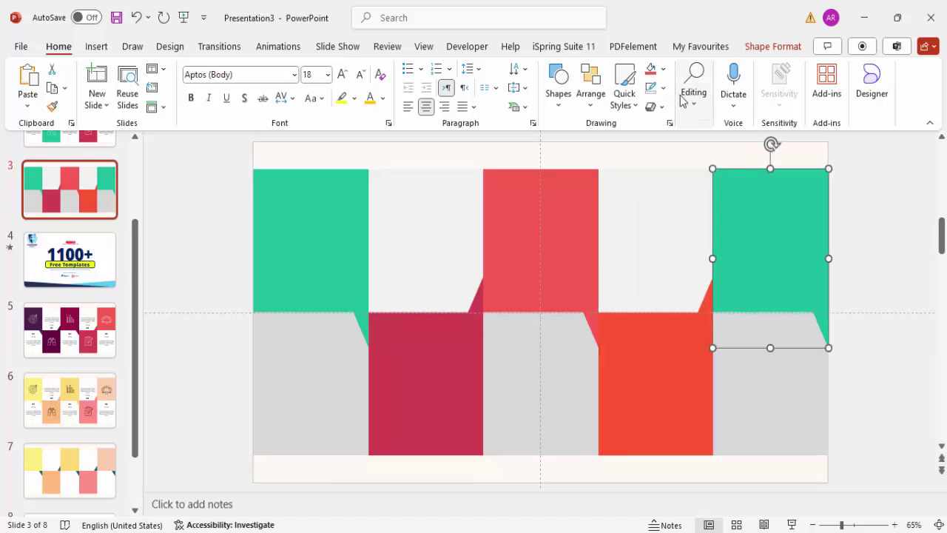
pyautogui.click(653, 68)
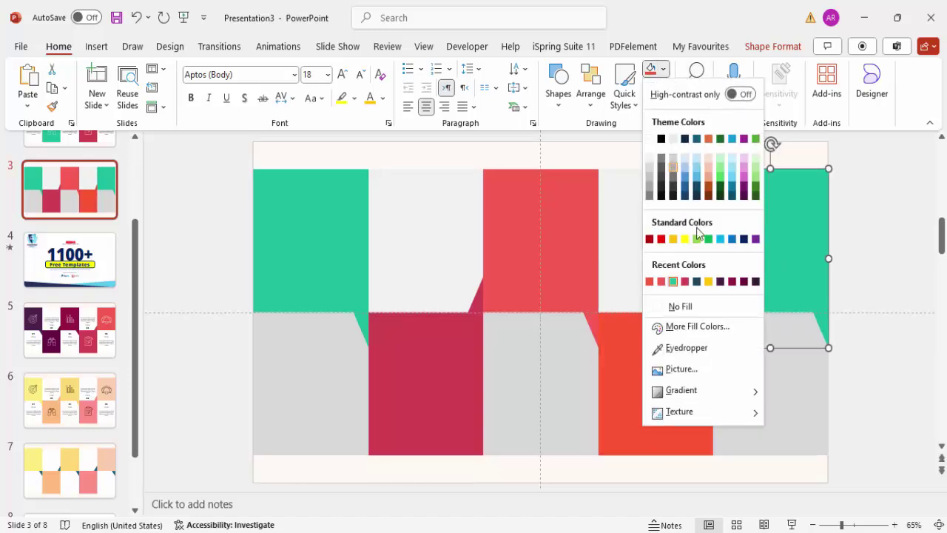
pyautogui.click(731, 281)
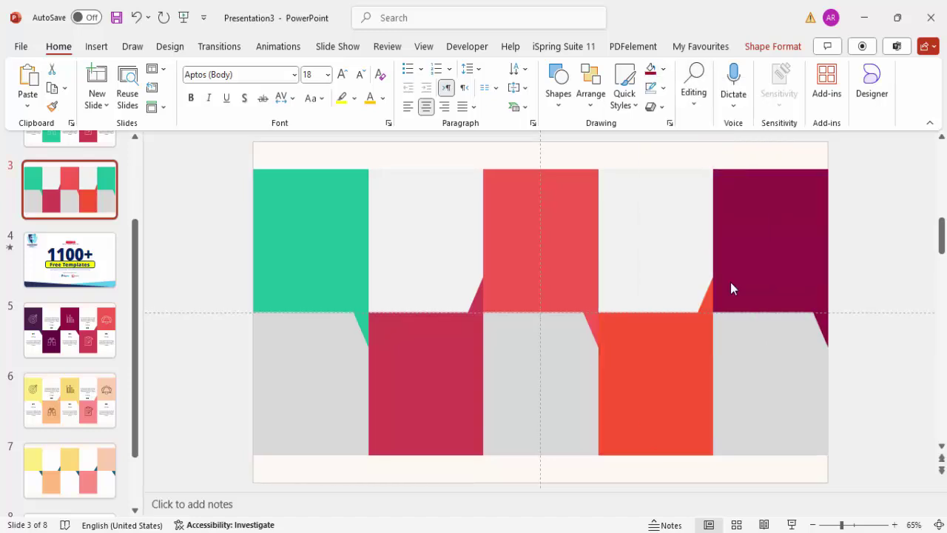
pyautogui.click(878, 269)
# - Fill all five grey and light blank tiles white
pyautogui.click(320, 397)
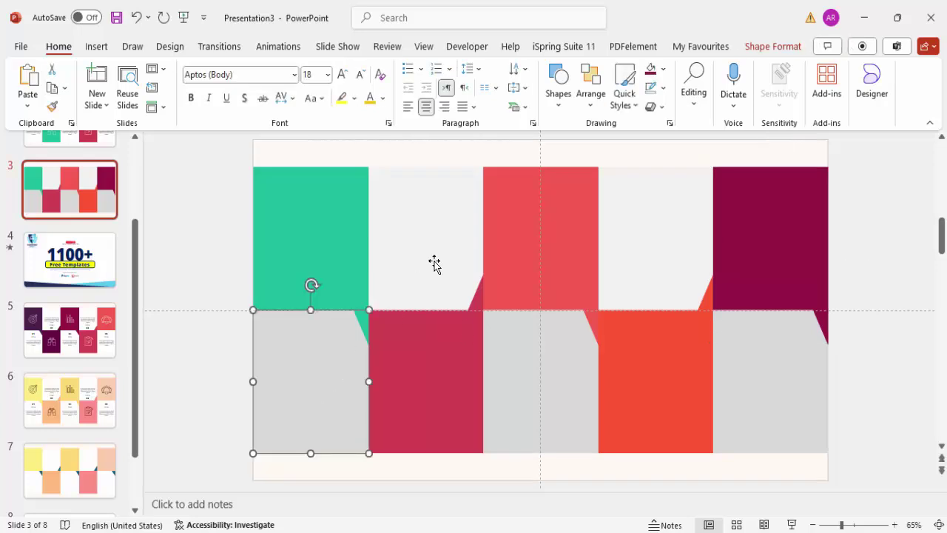
pyautogui.keyDown('shift'); pyautogui.click(433, 264); pyautogui.keyUp('shift')
pyautogui.keyDown('shift'); pyautogui.click(487, 390); pyautogui.keyUp('shift')
pyautogui.keyDown('shift'); pyautogui.click(640, 252); pyautogui.keyUp('shift')
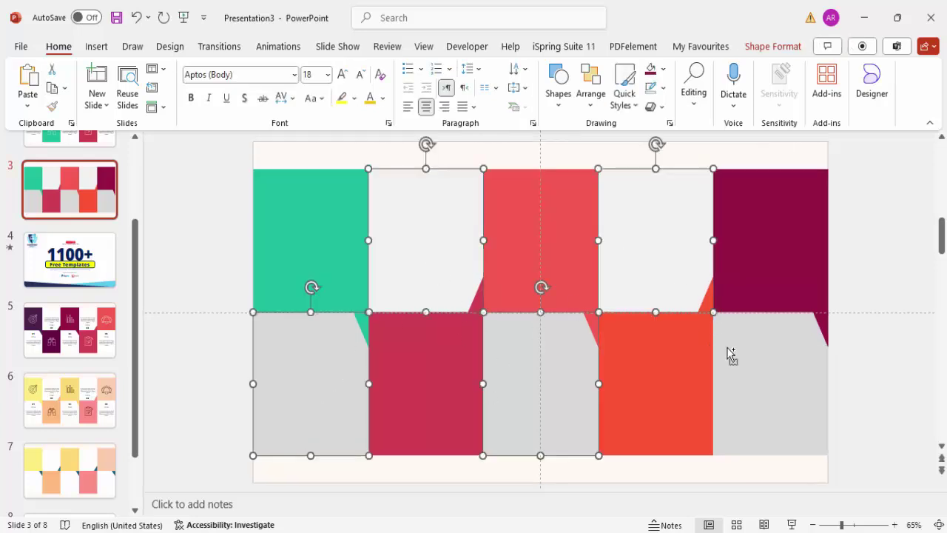
pyautogui.keyDown('shift'); pyautogui.click(727, 352); pyautogui.keyUp('shift')
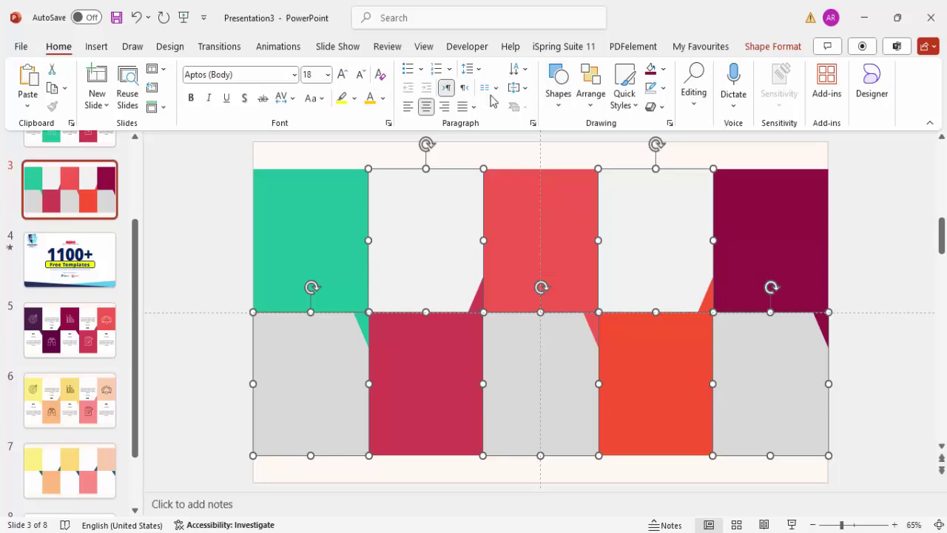
pyautogui.click(662, 69)
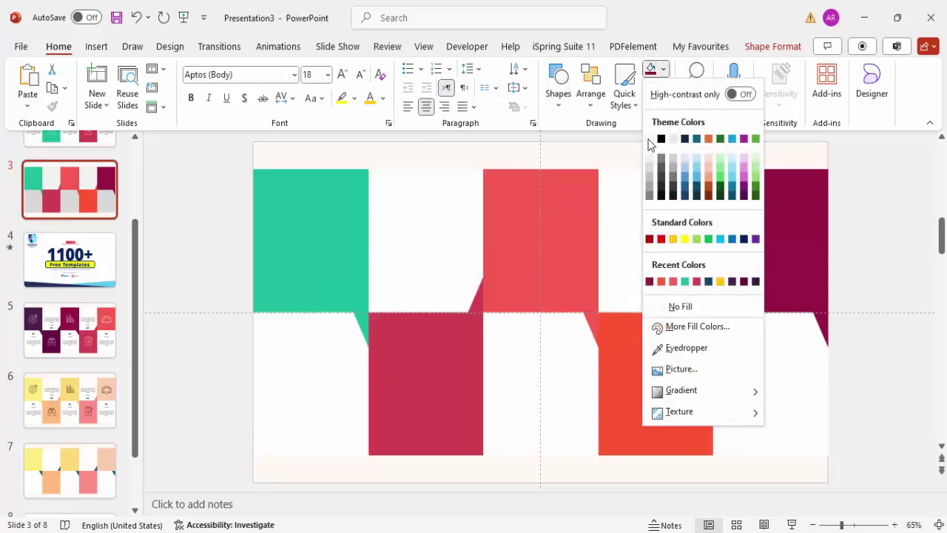
pyautogui.click(650, 139)
pyautogui.click(849, 262)
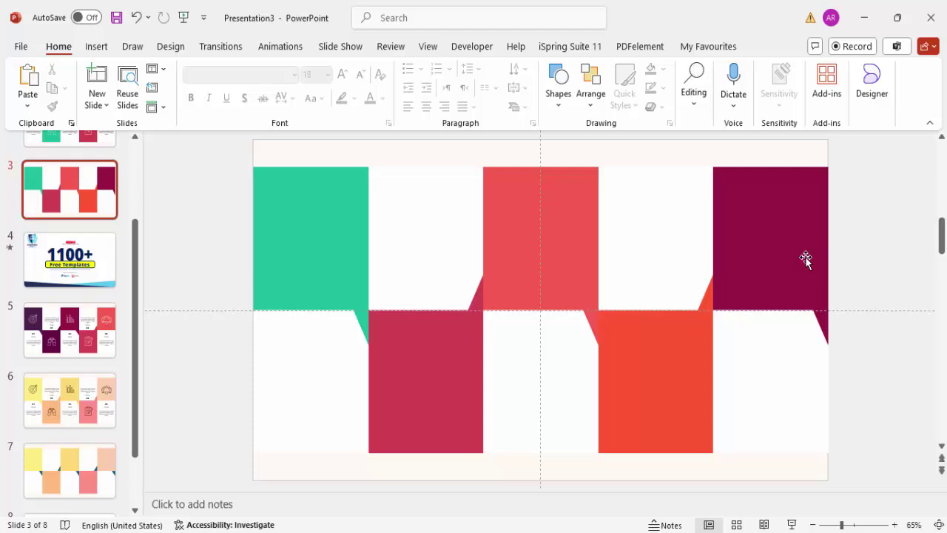
pyautogui.click(96, 46)
pyautogui.click(338, 81)
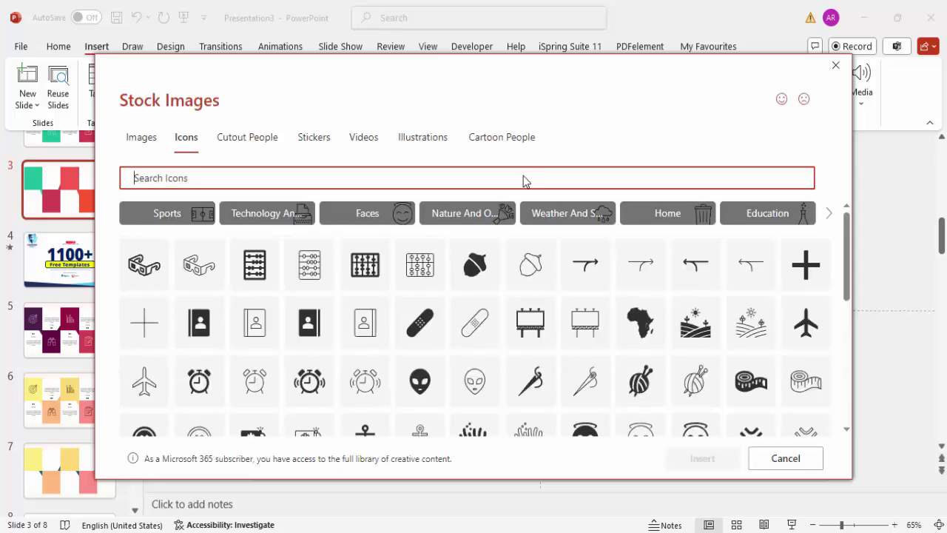
# - Insert the stacked boxes, bar chart, binoculars and books outline icons from Stock Images
pyautogui.scroll(-5, 496, 337)
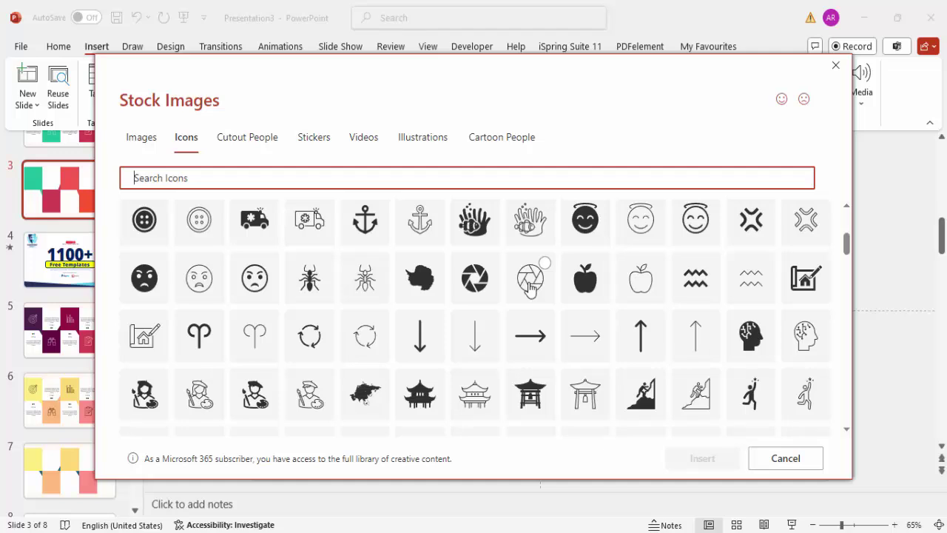
pyautogui.scroll(-5, 528, 287)
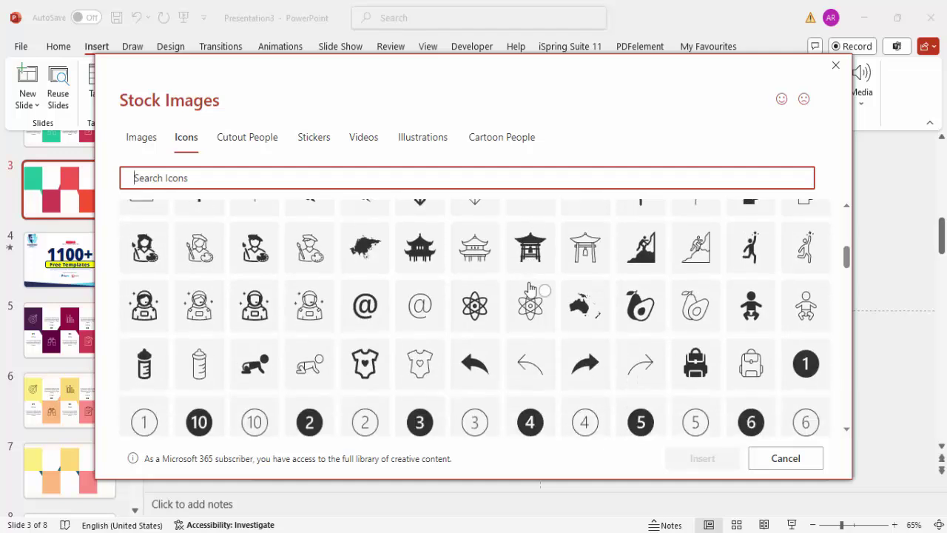
pyautogui.scroll(-3, 528, 288)
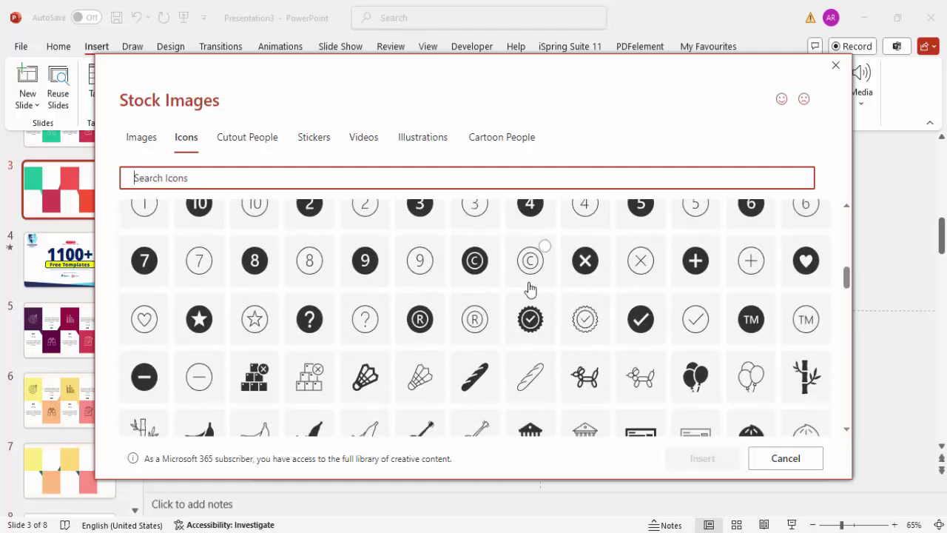
pyautogui.scroll(-2, 528, 289)
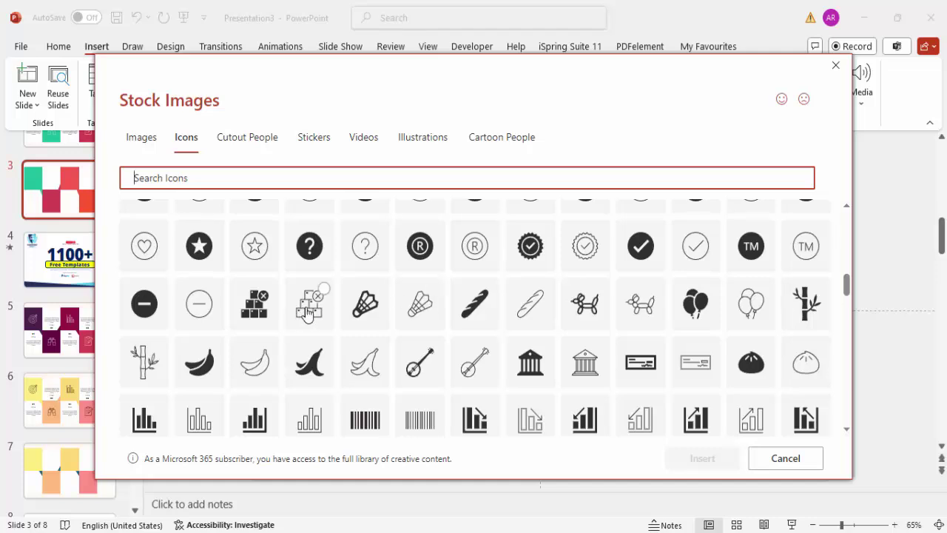
pyautogui.click(308, 310)
pyautogui.click(200, 426)
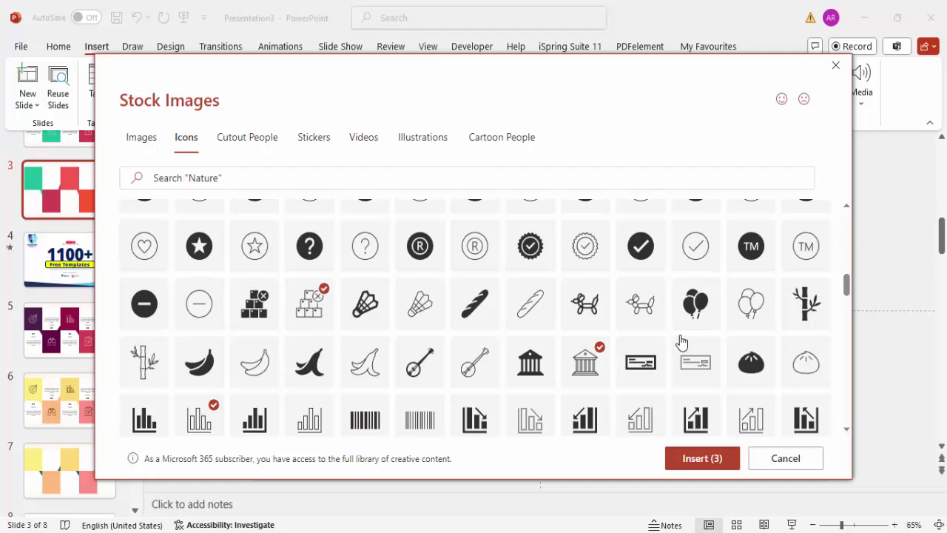
pyautogui.scroll(-3, 682, 336)
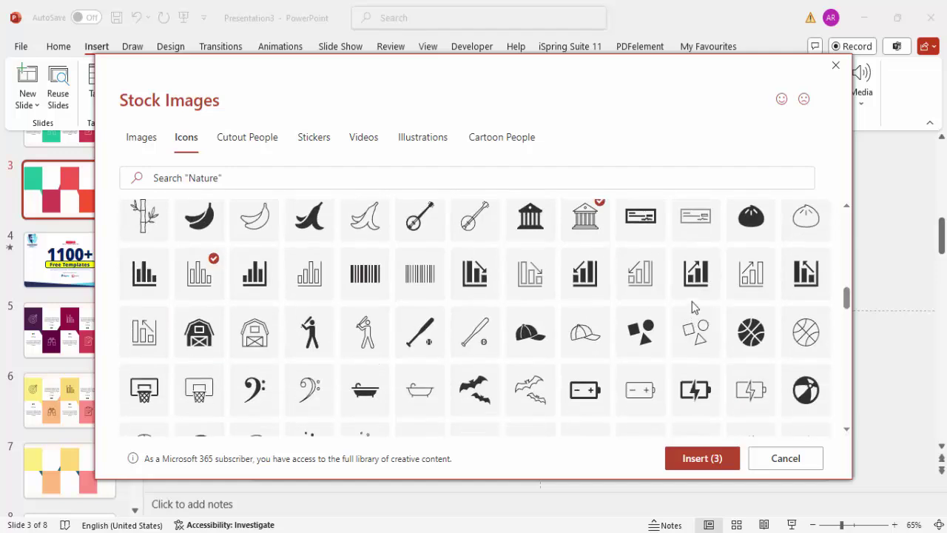
pyautogui.scroll(-3, 692, 303)
pyautogui.click(477, 352)
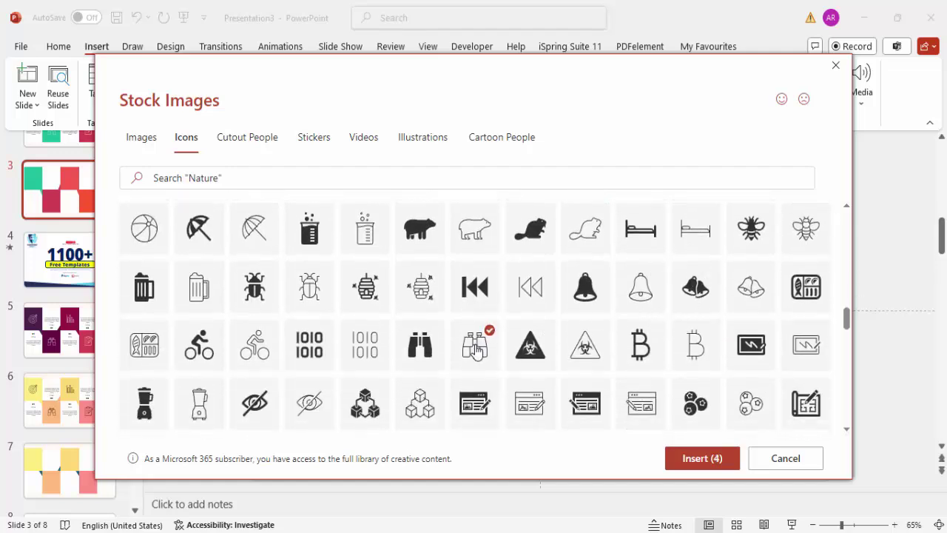
pyautogui.scroll(-3, 473, 350)
pyautogui.click(535, 307)
pyautogui.click(704, 460)
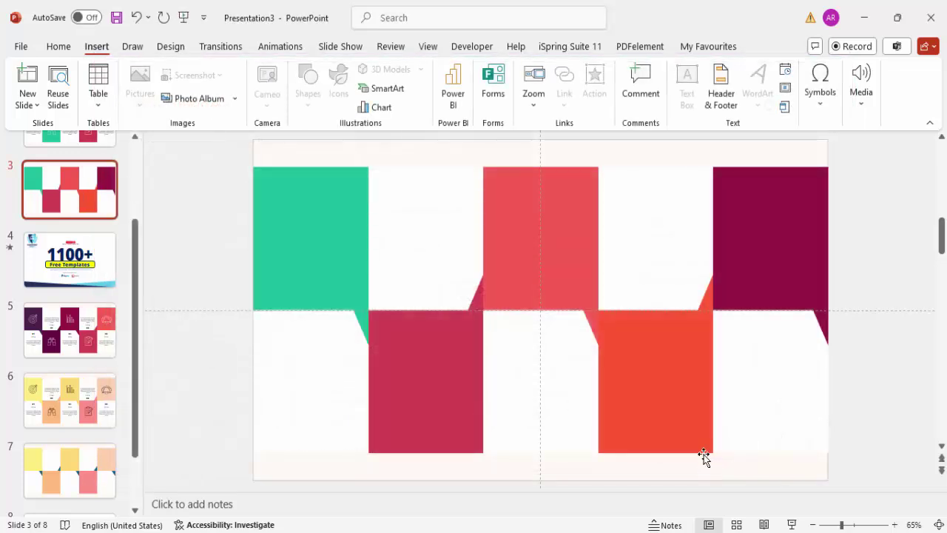
# - Move the inserted icons onto the lower-right tile and set their height to 1.5"
pyautogui.moveTo(554, 321); pyautogui.dragTo(771, 388)
pyautogui.click(867, 72)
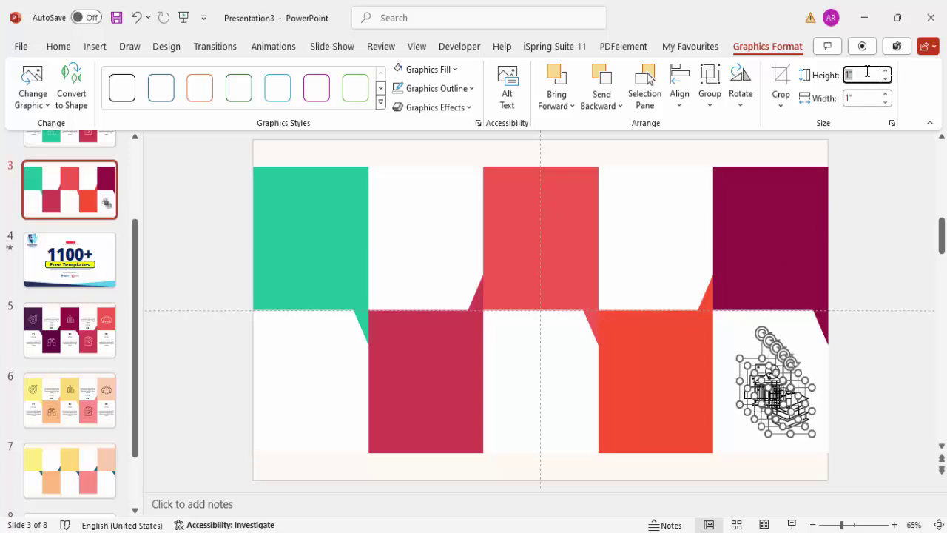
pyautogui.press('Return')
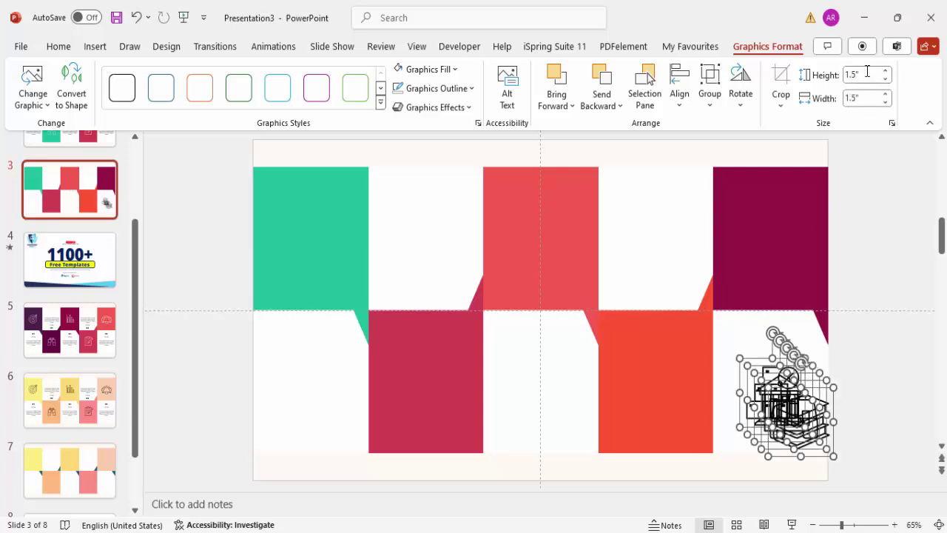
# - Start separating the stacked icons, moving the binoculars into the upper red tile
pyautogui.click(866, 355)
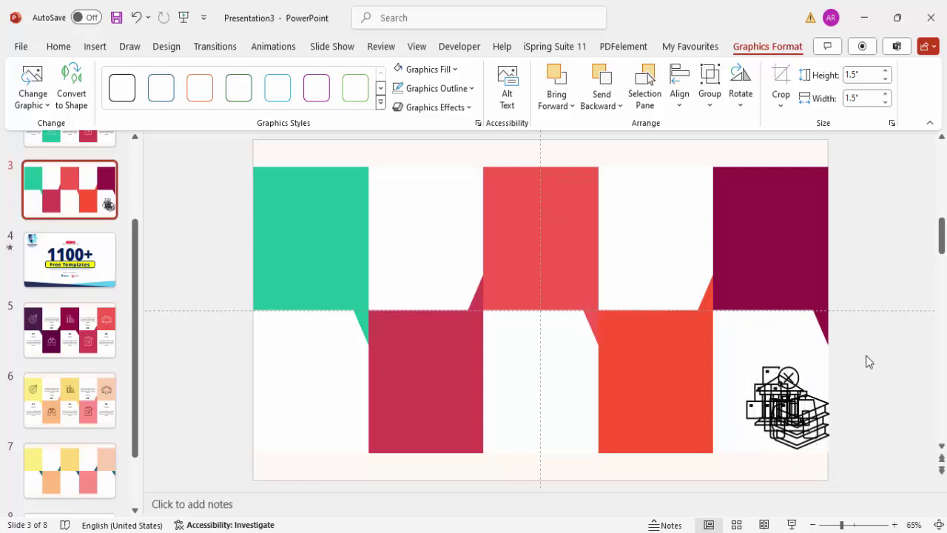
pyautogui.click(826, 390)
pyautogui.moveTo(826, 391); pyautogui.dragTo(442, 346)
pyautogui.click(806, 392)
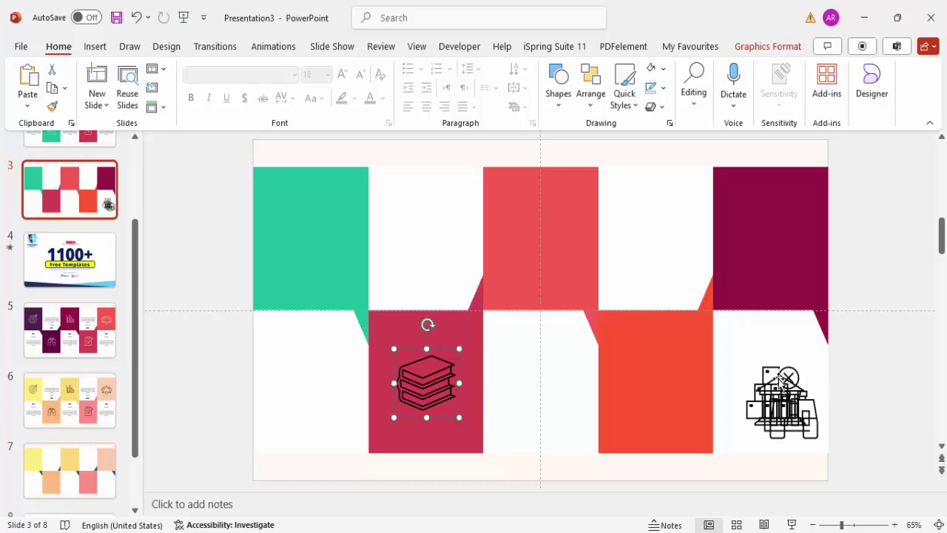
pyautogui.click(814, 409)
pyautogui.click(812, 410)
pyautogui.moveTo(812, 382); pyautogui.dragTo(558, 203)
# - Place the bank in the lower orange tile, boxes in the upper maroon tile, bar chart in green
pyautogui.click(802, 400)
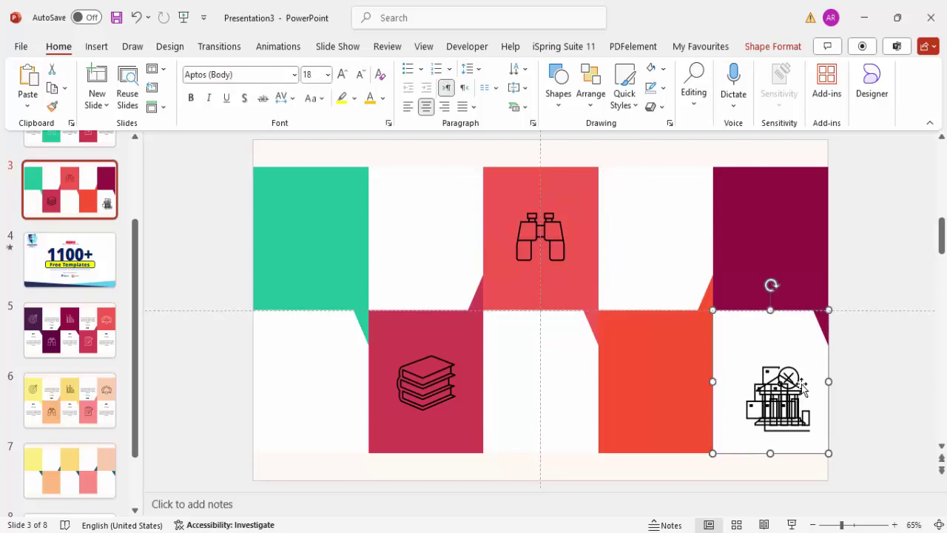
pyautogui.click(795, 388)
pyautogui.moveTo(801, 370); pyautogui.dragTo(677, 350)
pyautogui.click(783, 398)
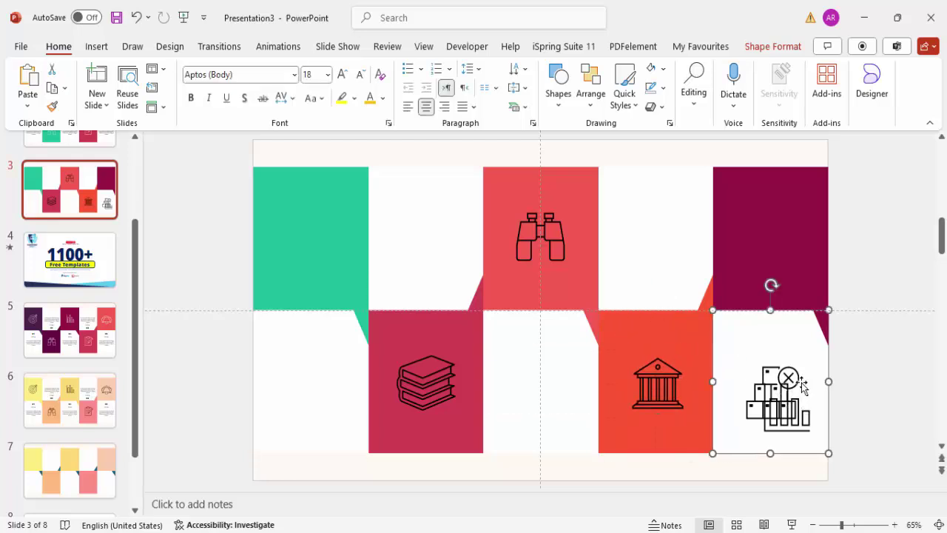
pyautogui.click(789, 362)
pyautogui.moveTo(789, 363); pyautogui.dragTo(795, 200)
pyautogui.click(782, 396)
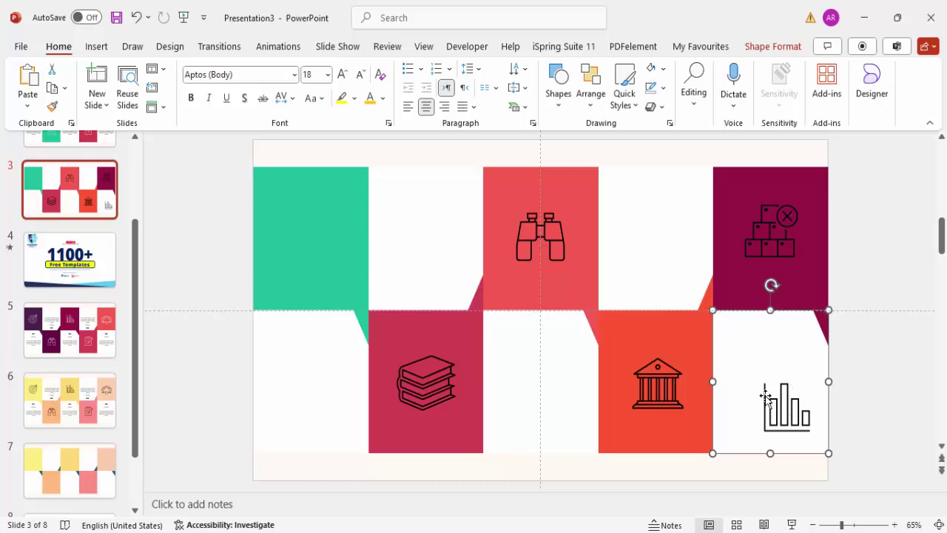
pyautogui.click(767, 397)
pyautogui.moveTo(762, 365); pyautogui.dragTo(320, 201)
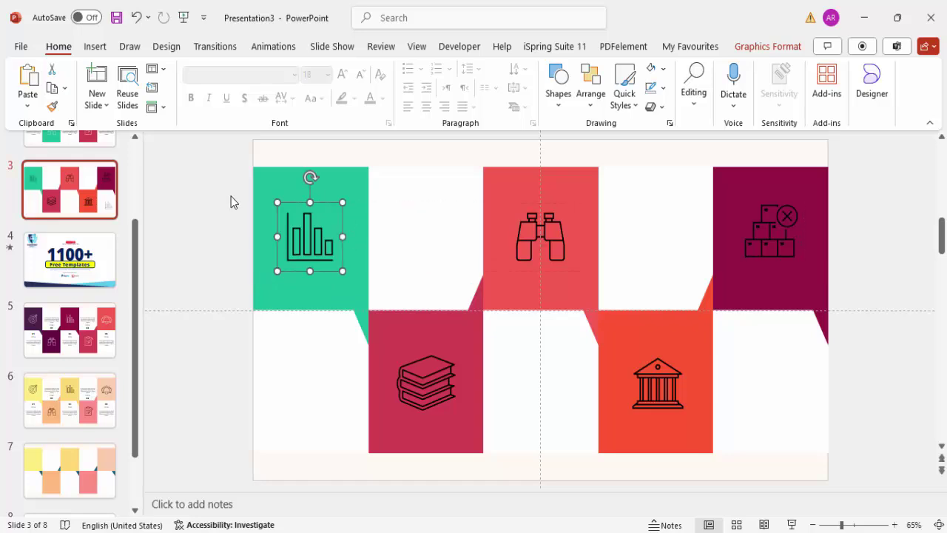
pyautogui.moveTo(190, 175); pyautogui.dragTo(936, 323)
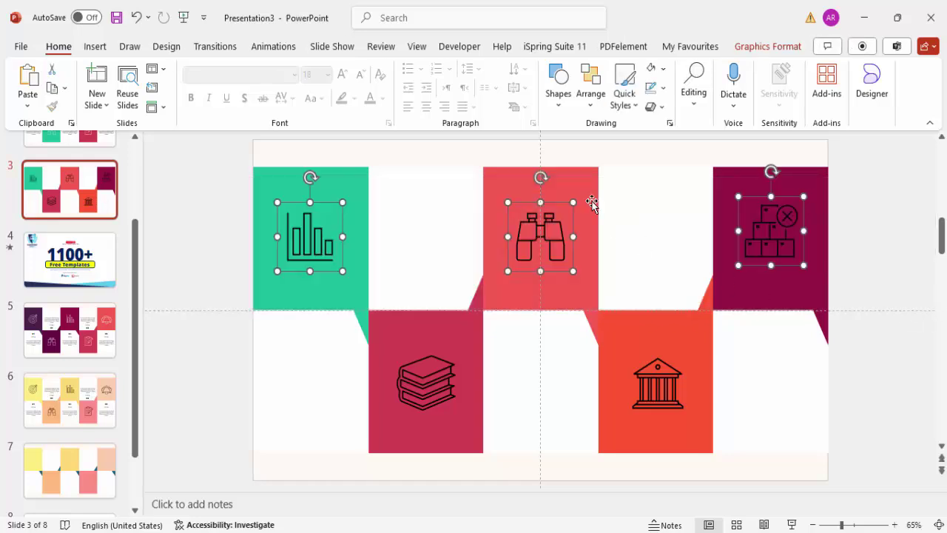
# - Fill the top-row icons, then the bottom-row books and bank icons, with White
pyautogui.click(663, 68)
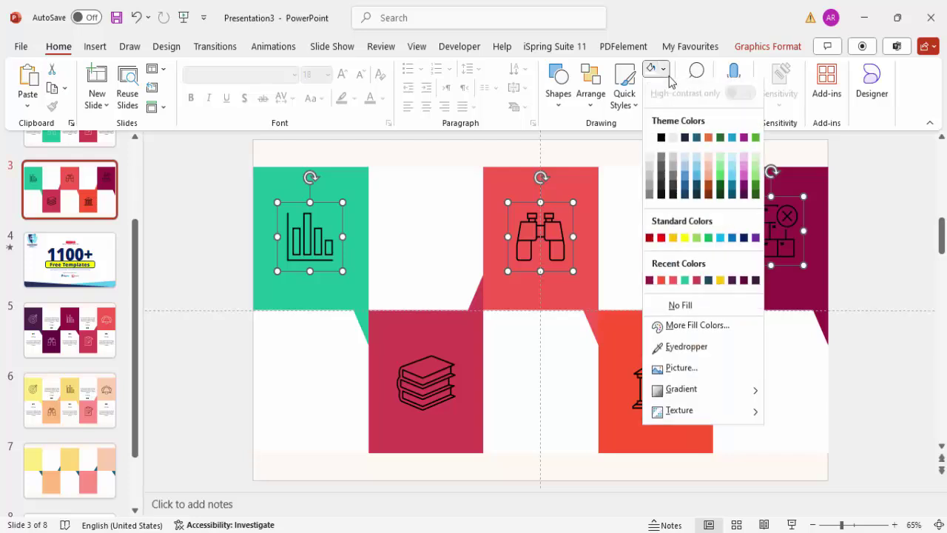
pyautogui.click(650, 139)
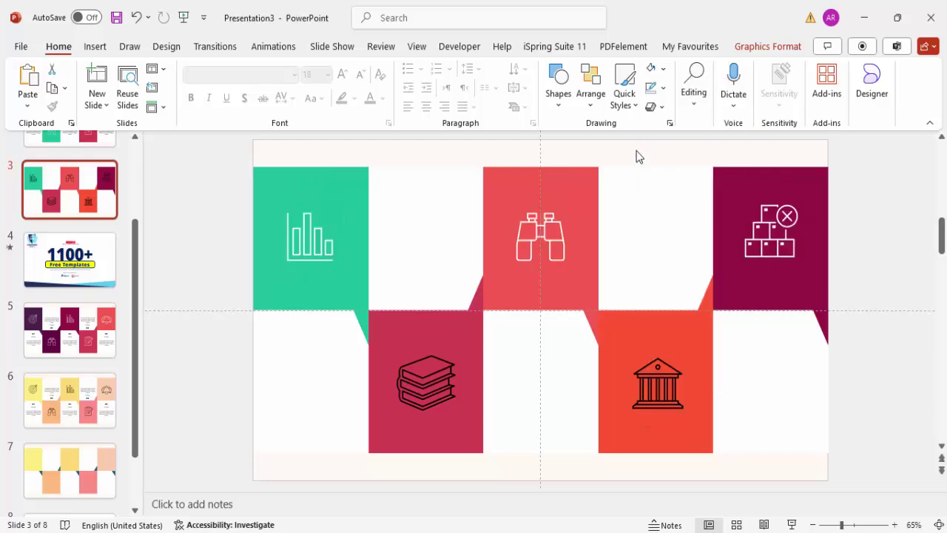
pyautogui.click(207, 355)
pyautogui.moveTo(198, 322); pyautogui.dragTo(758, 461)
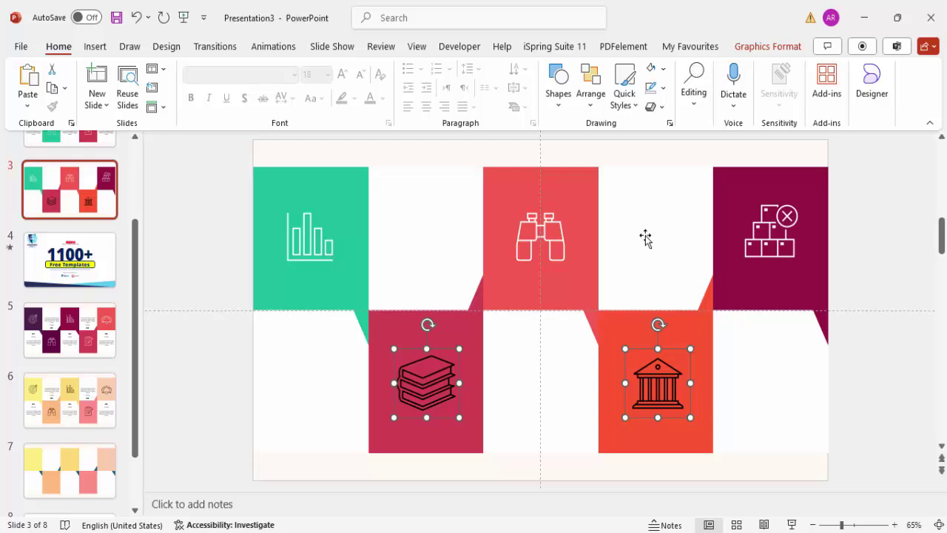
pyautogui.click(654, 69)
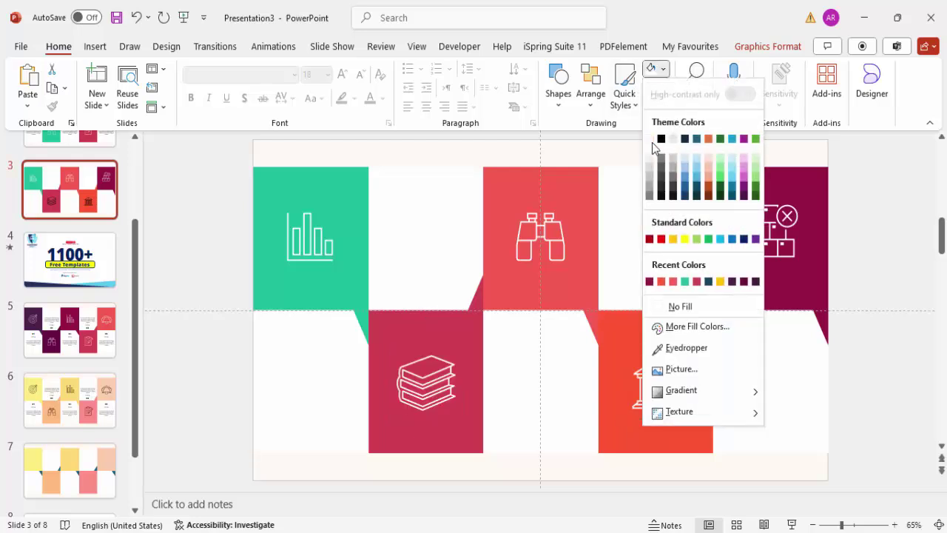
pyautogui.click(650, 139)
pyautogui.click(854, 363)
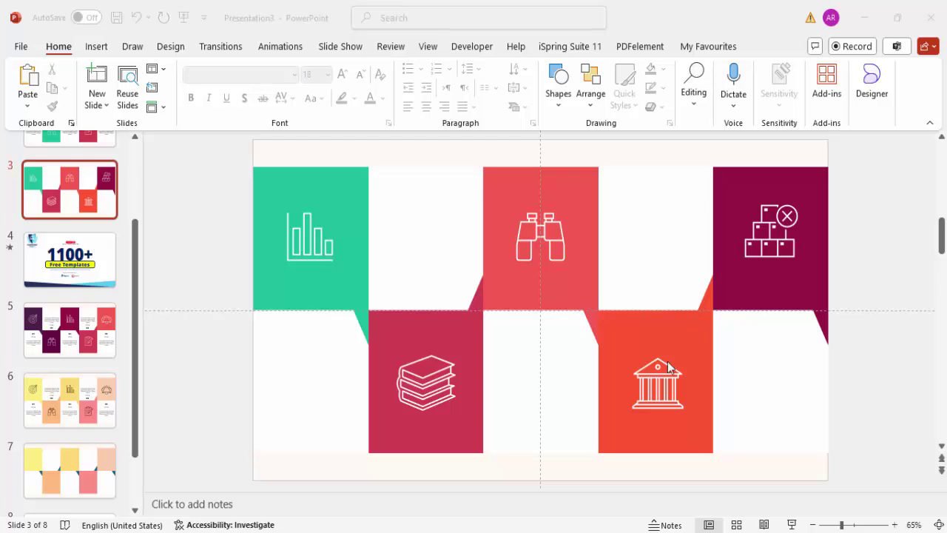
pyautogui.click(218, 151)
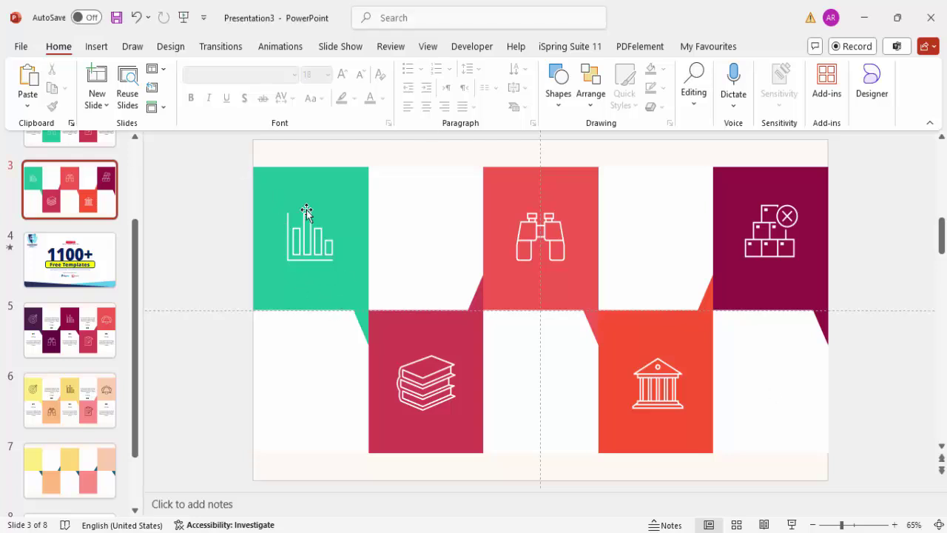
# - Group the bar chart icon with the green tile and the books icon with the crimson tile
pyautogui.moveTo(210, 199); pyautogui.dragTo(385, 284)
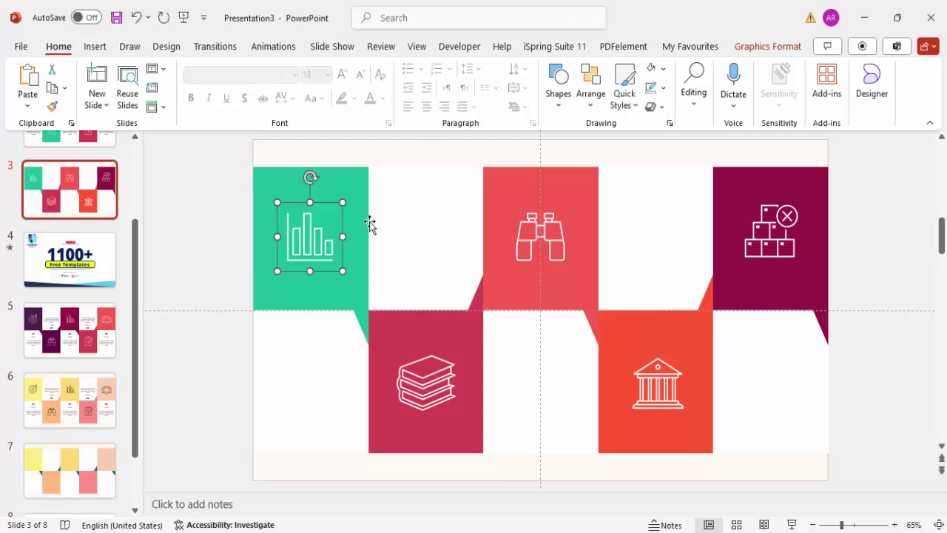
pyautogui.keyDown('shift'); pyautogui.click(349, 185); pyautogui.keyUp('shift')
pyautogui.hotkey('ctrl', 'g')
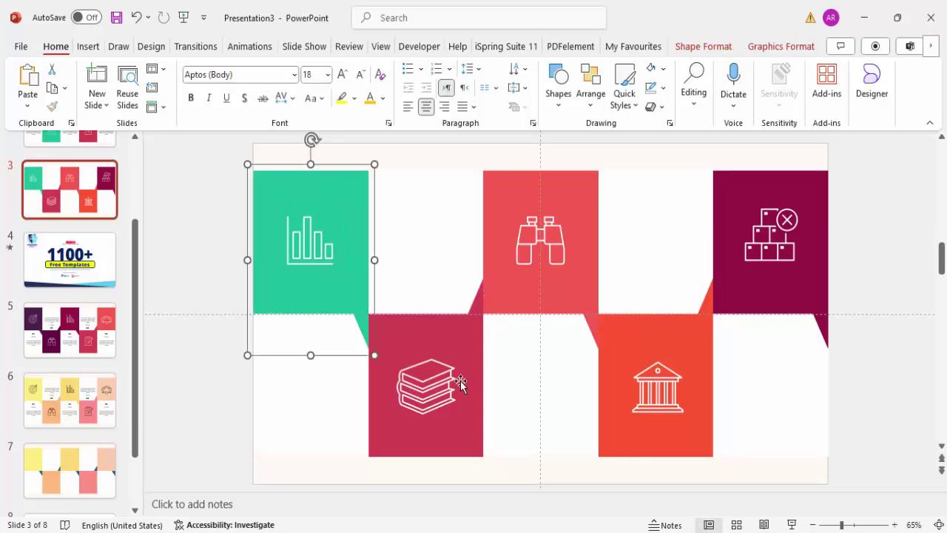
pyautogui.moveTo(506, 475); pyautogui.dragTo(348, 335)
pyautogui.keyDown('shift'); pyautogui.click(435, 325); pyautogui.keyUp('shift')
pyautogui.hotkey('ctrl', 'g')
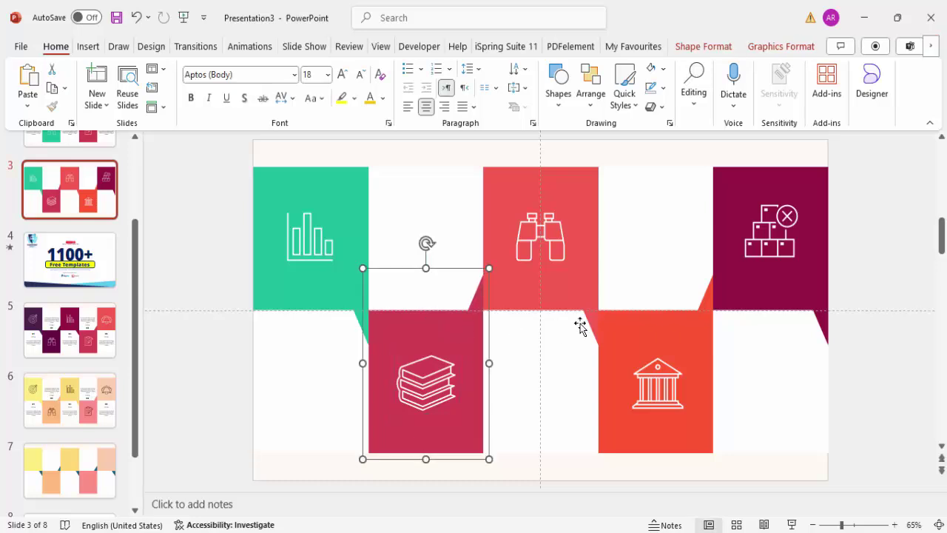
pyautogui.click(630, 145)
# - Group the binoculars icon with the red tile and the bank icon with the orange-red tile
pyautogui.moveTo(575, 191); pyautogui.dragTo(472, 287)
pyautogui.keyDown('shift'); pyautogui.click(586, 196); pyautogui.keyUp('shift')
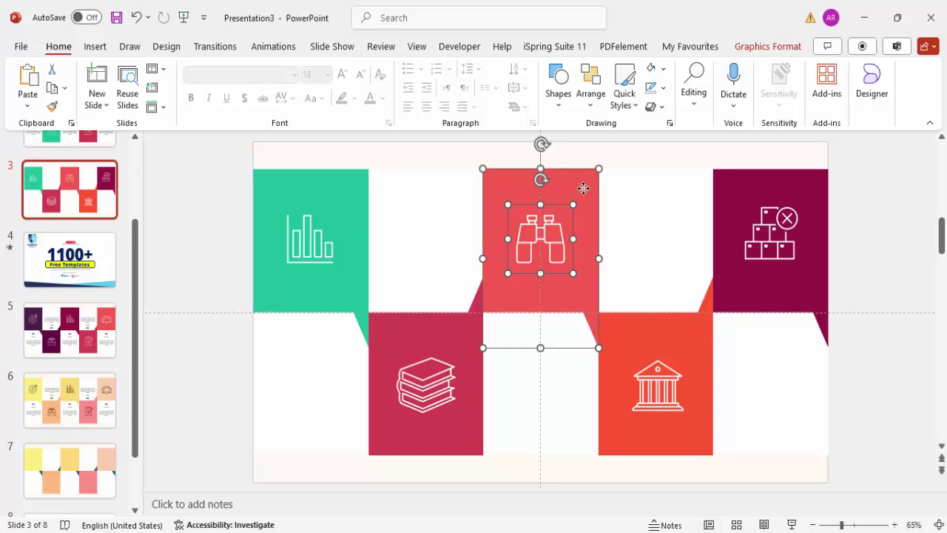
pyautogui.hotkey('ctrl', 'g')
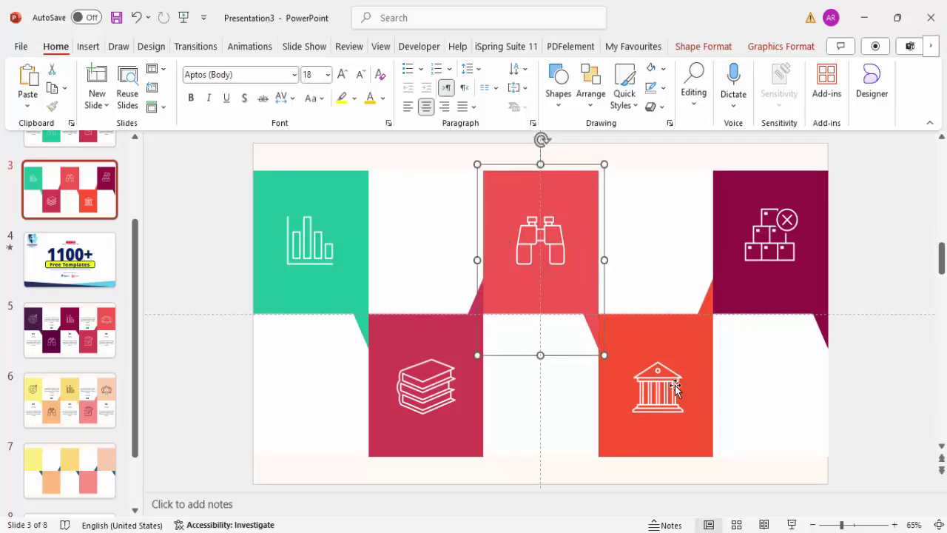
pyautogui.click(729, 468)
pyautogui.moveTo(747, 471); pyautogui.dragTo(605, 336)
pyautogui.keyDown('shift'); pyautogui.click(702, 330); pyautogui.keyUp('shift')
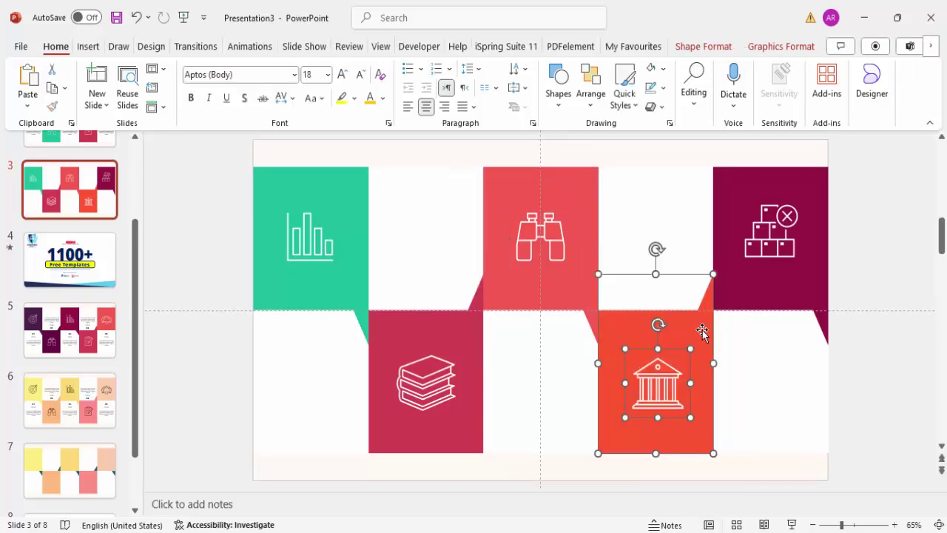
pyautogui.hotkey('ctrl', 'g')
# - Group the stacked boxes icon with the purple tile
pyautogui.moveTo(861, 189); pyautogui.dragTo(716, 300)
pyautogui.keyDown('shift'); pyautogui.click(798, 191); pyautogui.keyUp('shift')
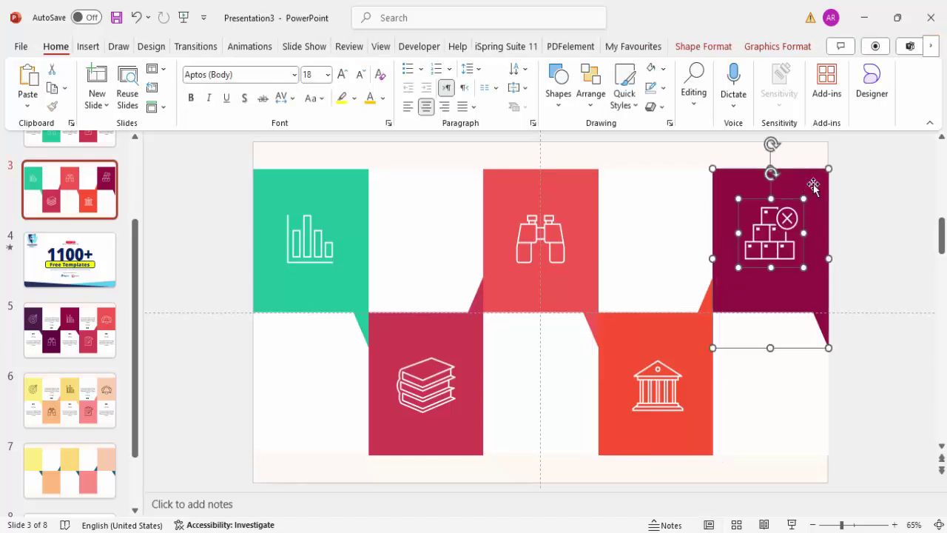
pyautogui.hotkey('ctrl', 'g')
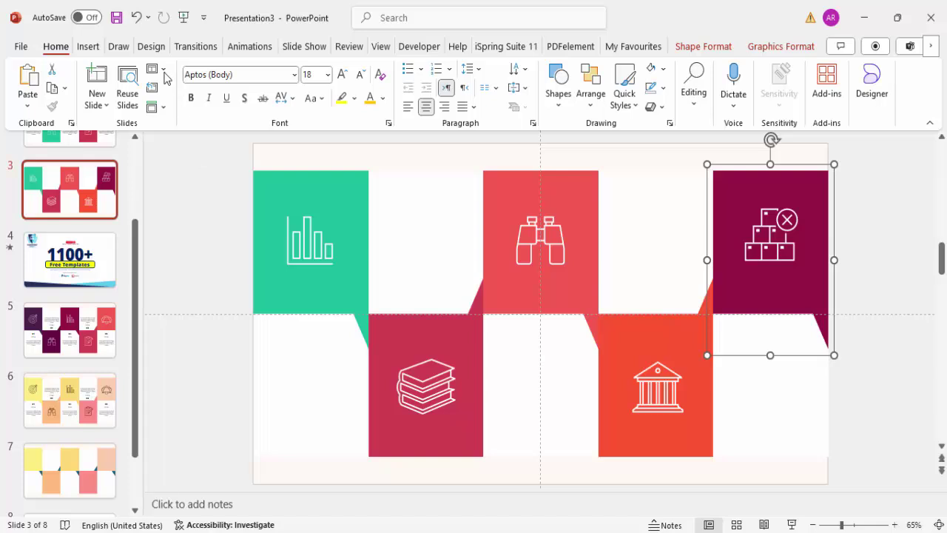
pyautogui.click(90, 49)
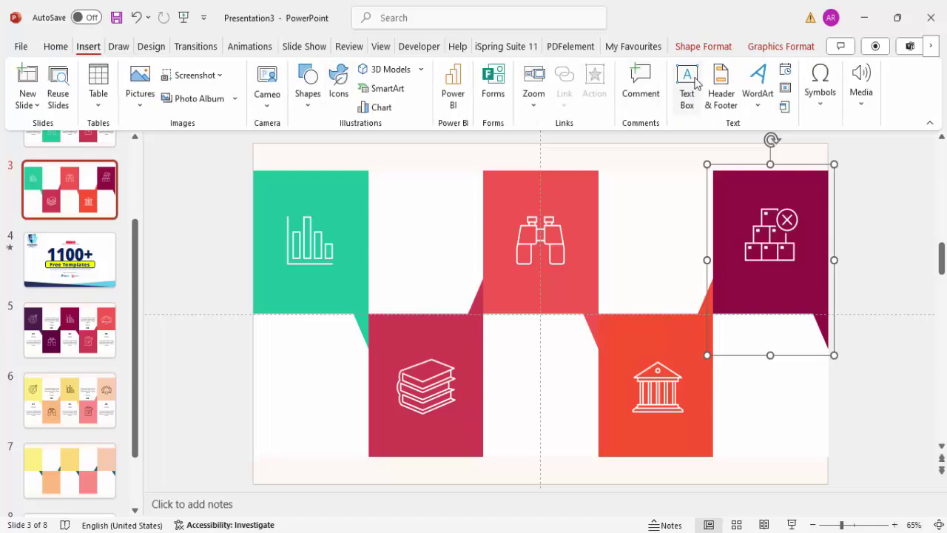
# - Add a centred '01' label in Open Sans Extrabold 24 pt below the green tile, then duplicate it downward
pyautogui.click(686, 85)
pyautogui.moveTo(279, 326); pyautogui.dragTo(335, 344)
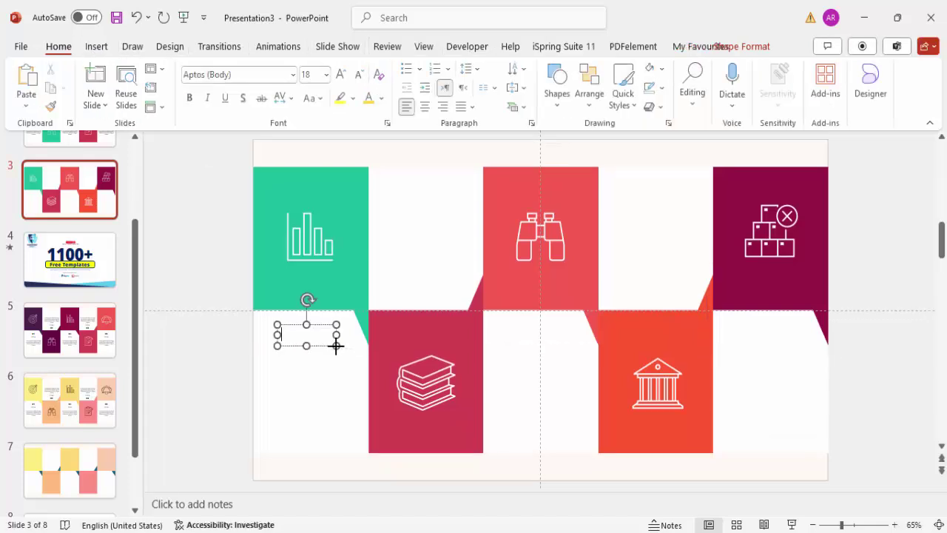
pyautogui.click(328, 334)
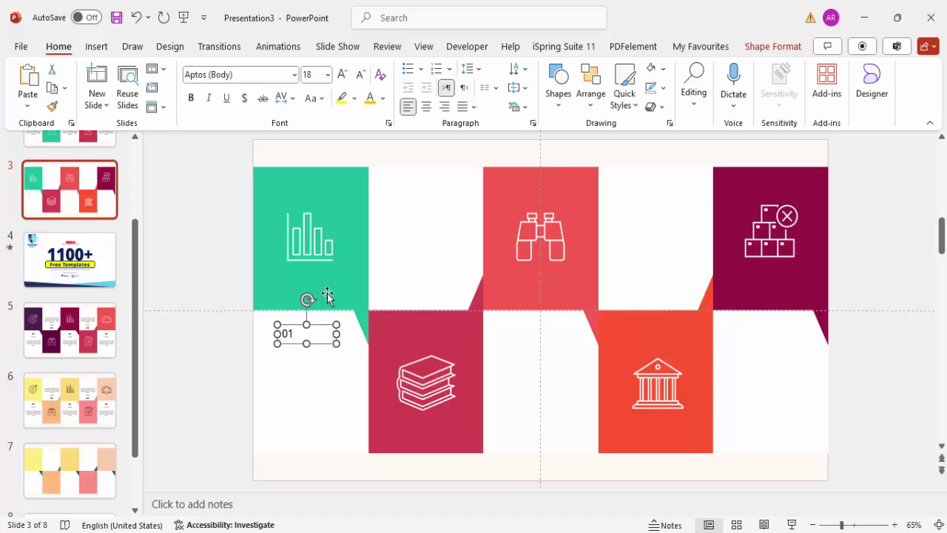
pyautogui.click(250, 74)
pyautogui.write('Open Sans ')
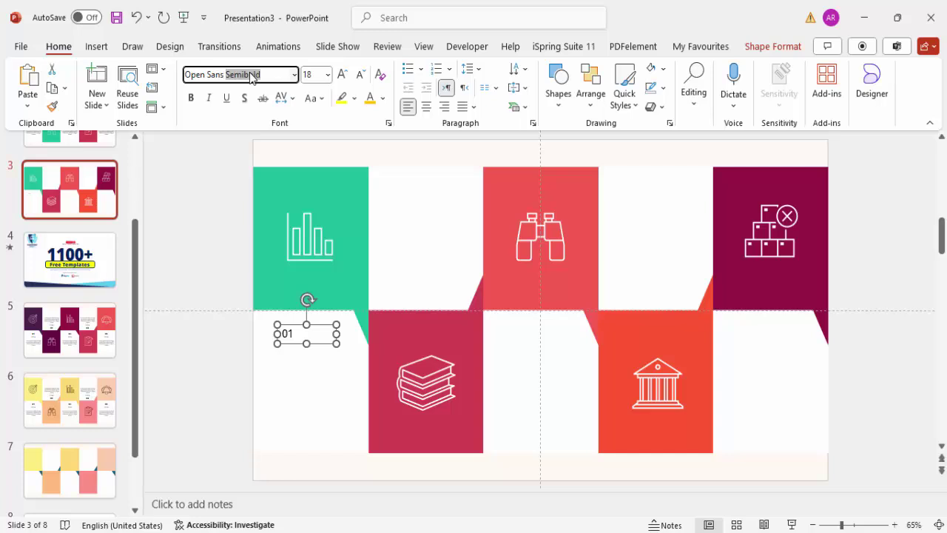
pyautogui.write('E')
pyautogui.press('Return')
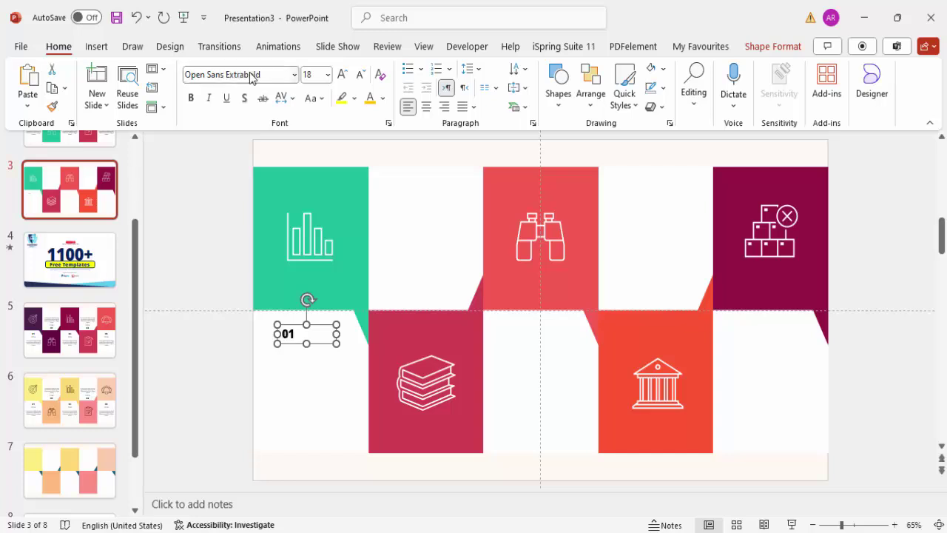
pyautogui.click(425, 107)
pyautogui.click(341, 74)
pyautogui.click(342, 74)
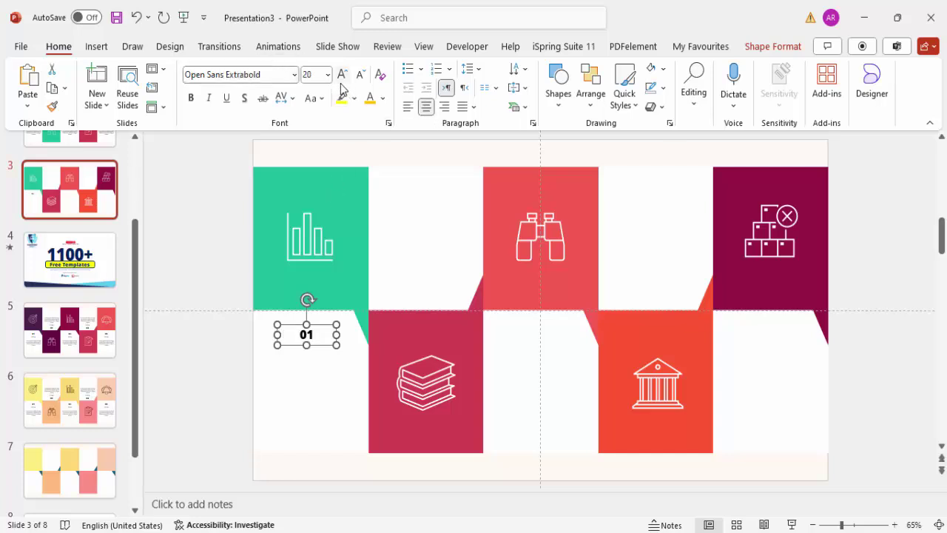
pyautogui.moveTo(326, 323); pyautogui.dragTo(326, 347)
# - Turn the copied label into 'TITLE' in Open Sans Semibold 18 pt
pyautogui.click(274, 72)
pyautogui.click(274, 70)
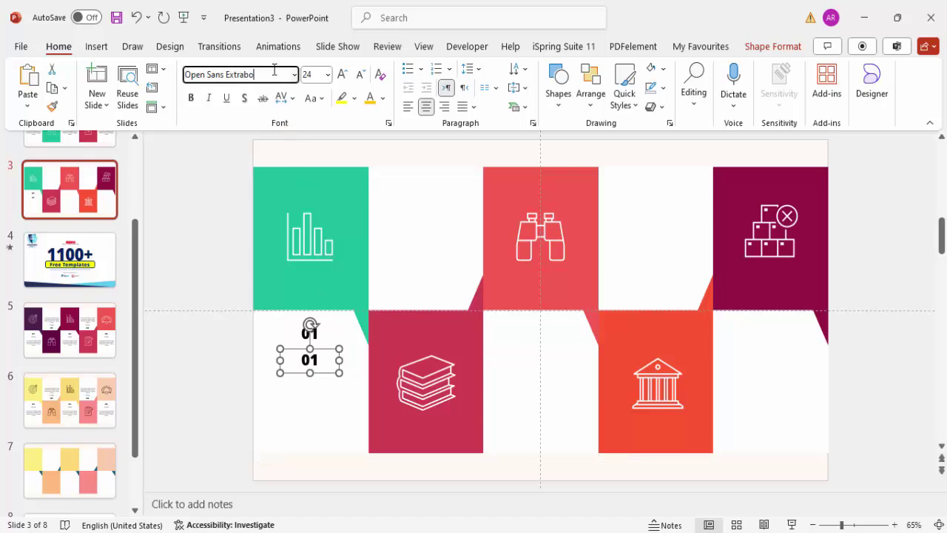
pyautogui.write('S')
pyautogui.press('Return')
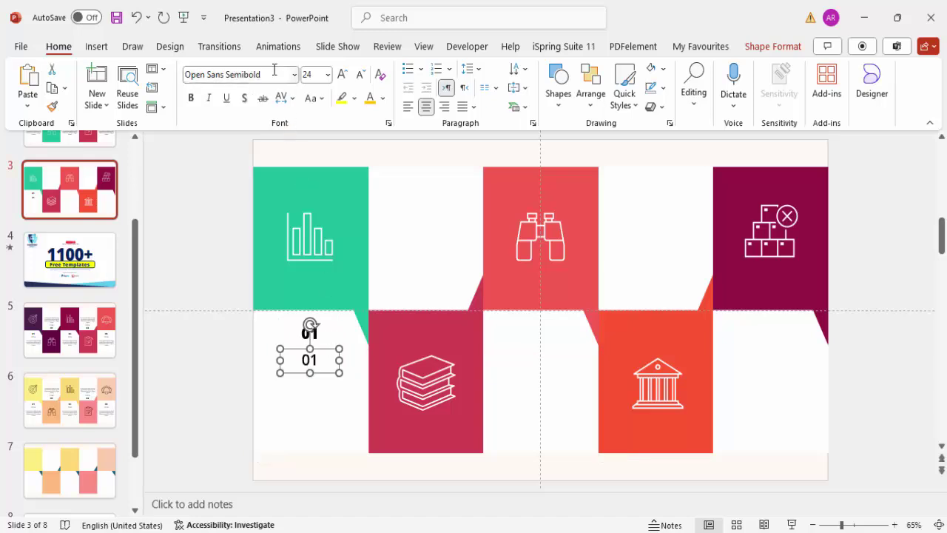
pyautogui.click(361, 75)
pyautogui.click(362, 75)
pyautogui.write('TITLE')
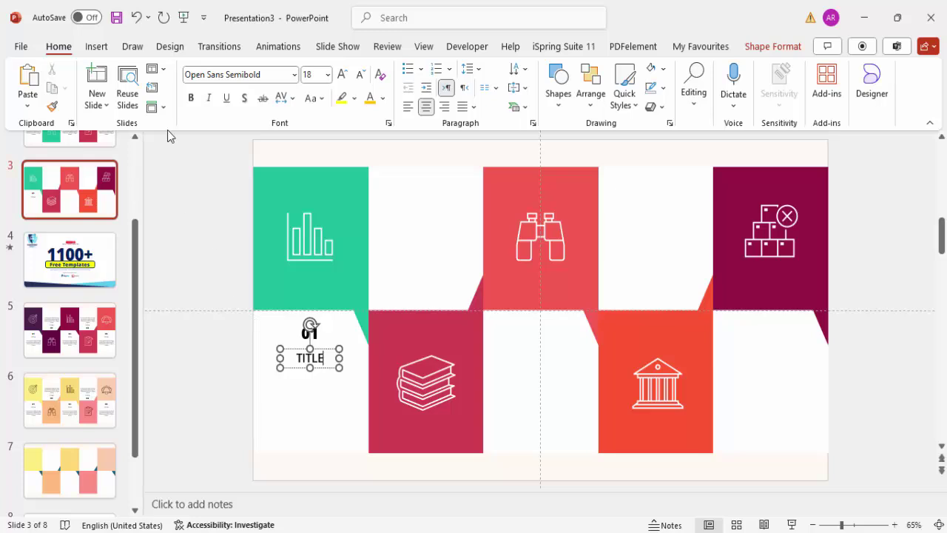
# - Duplicate the TITLE box below and set the copy in regular Open Sans
pyautogui.click(328, 349)
pyautogui.moveTo(328, 349); pyautogui.dragTo(347, 383)
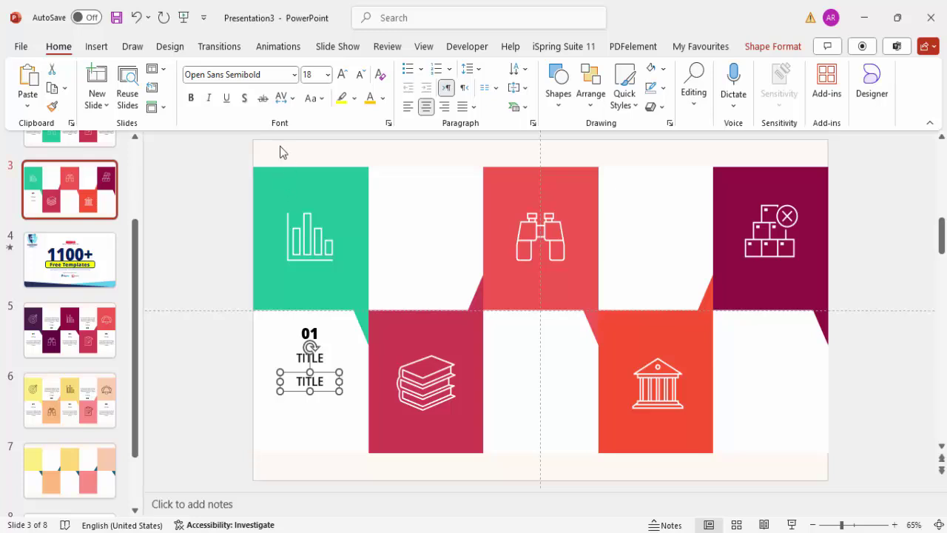
pyautogui.click(278, 75)
pyautogui.click(278, 76)
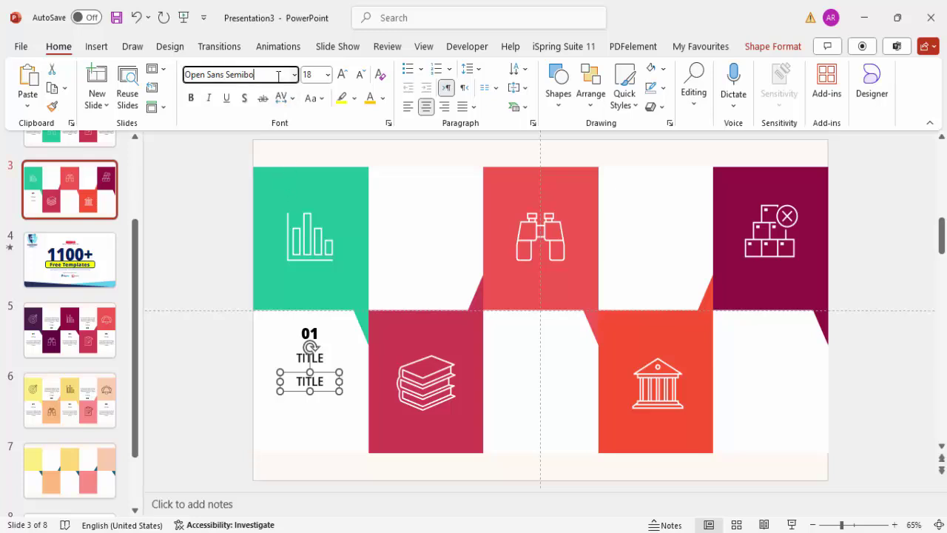
pyautogui.press('Return')
# - Make the lower TITLE copy 14 pt grey text
pyautogui.click(362, 77)
pyautogui.click(362, 76)
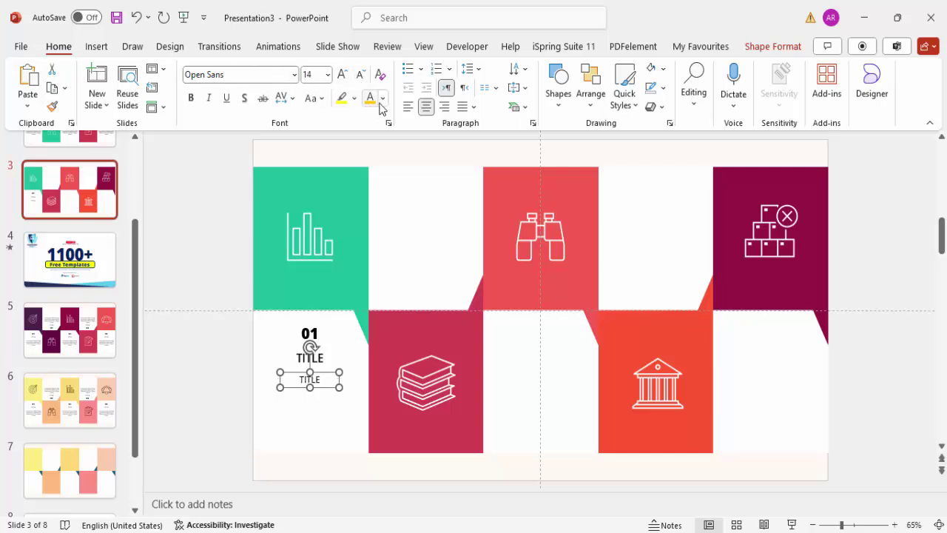
pyautogui.click(382, 100)
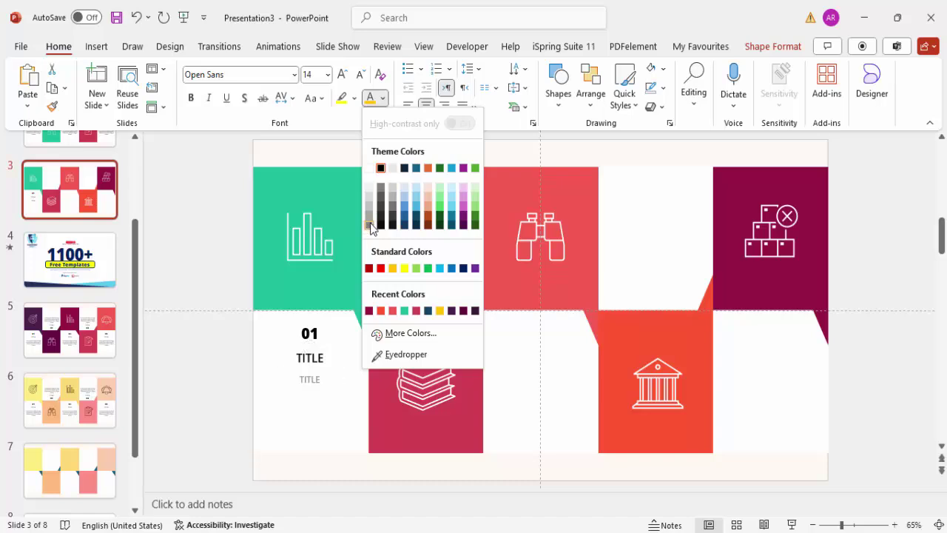
pyautogui.click(370, 222)
# - Replace its text with a =lorem() placeholder paragraph and select the paragraph's second half
pyautogui.press('BackSpace')
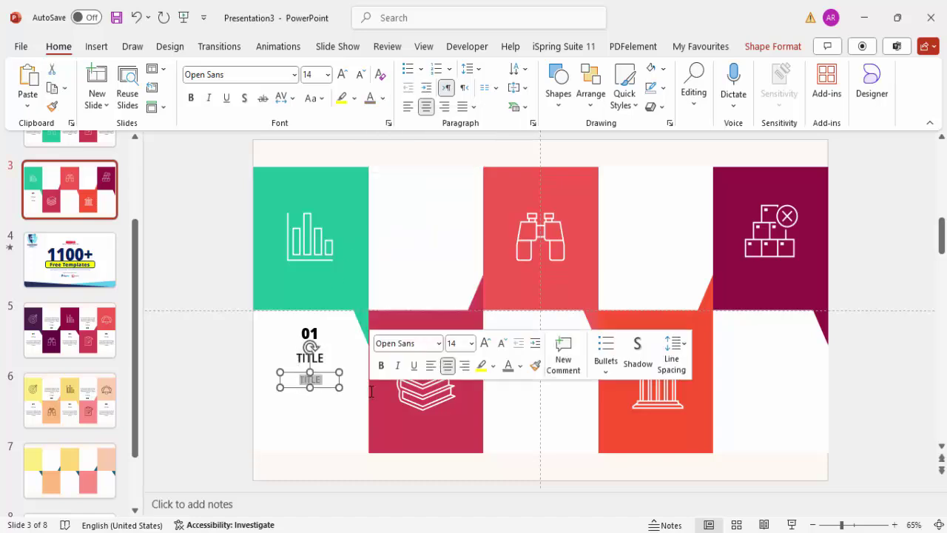
pyautogui.write('=lorem()')
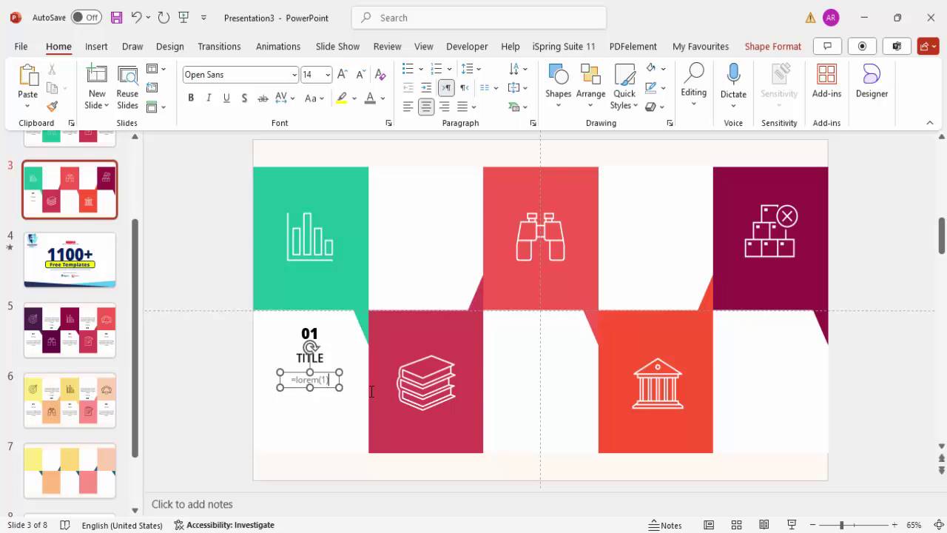
pyautogui.press('Return')
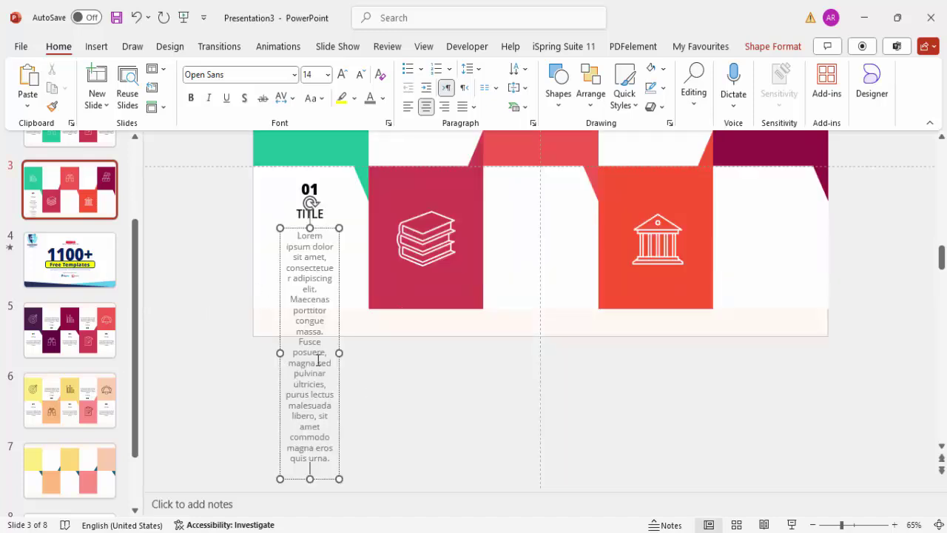
pyautogui.hotkey('ctrl', 'shift', 'End')
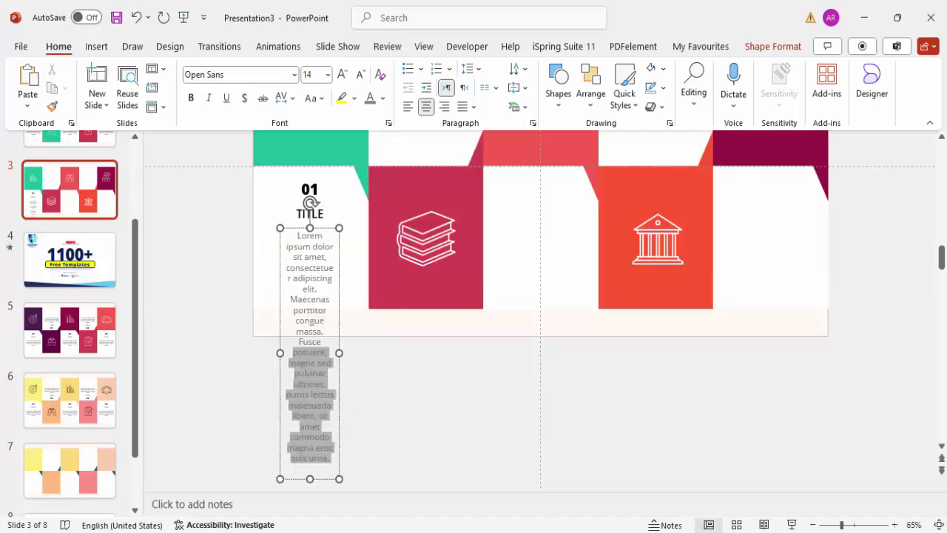